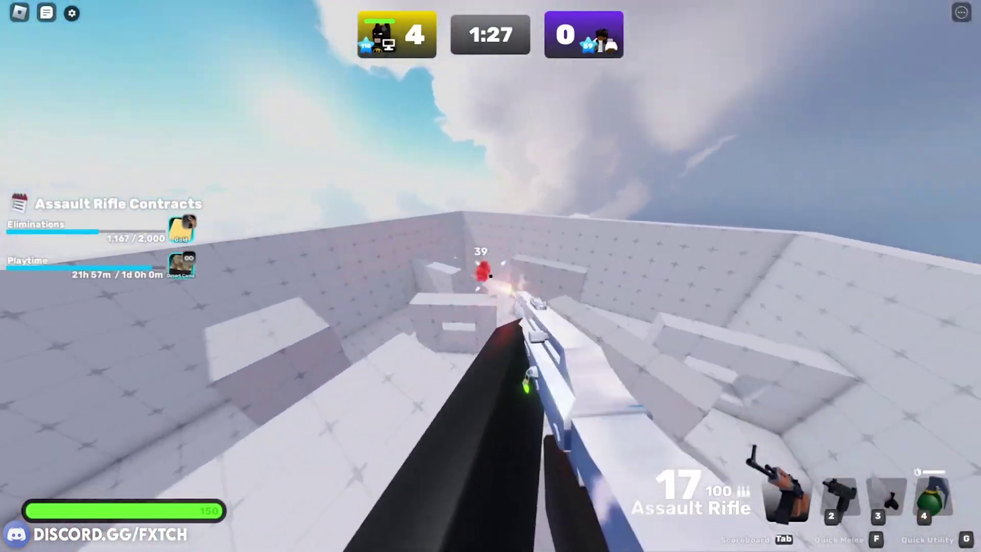
Fire the assault rifle at the opponent, then switch to the Uzi (2) and the knife (3)
left_click_drag(490, 276, 490, 276)
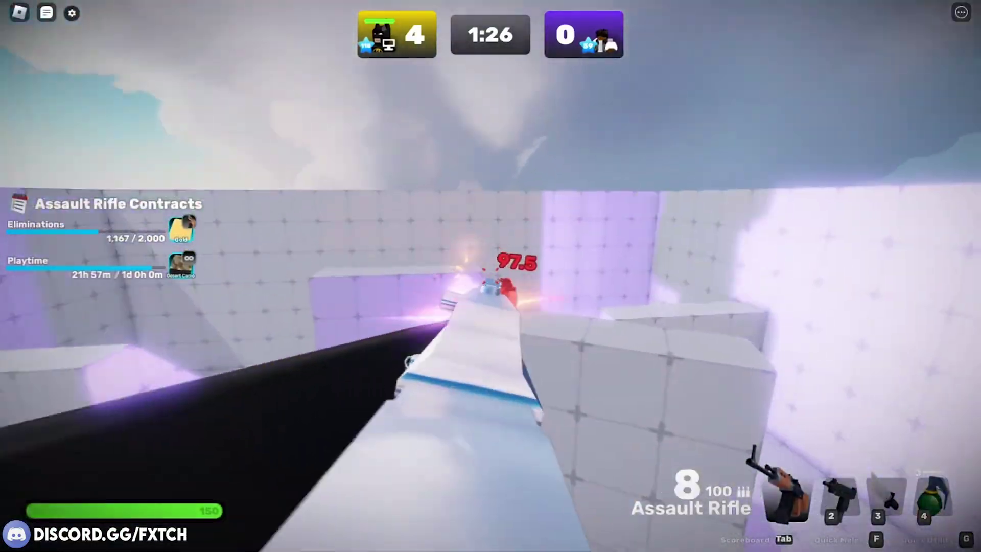
key("2")
key("3")
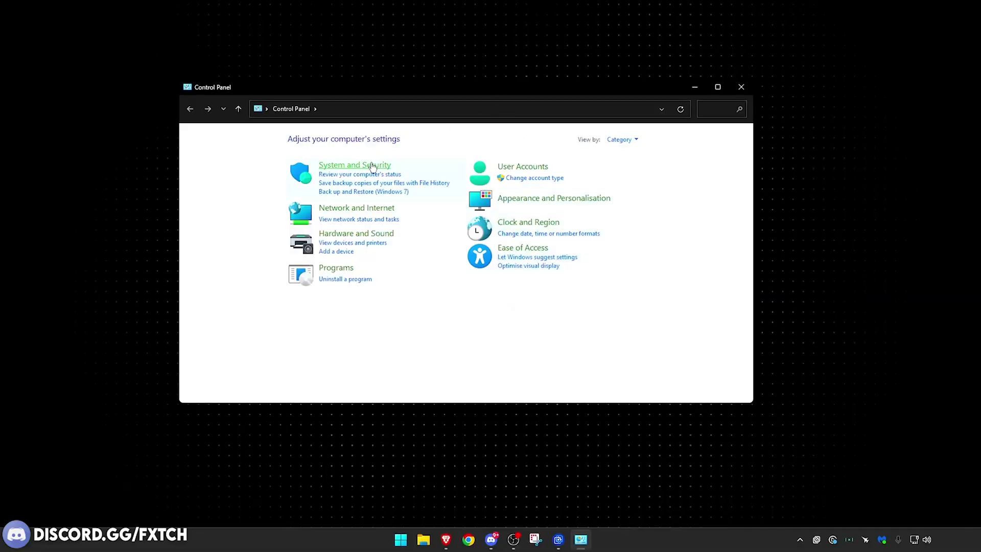
Go from Network and Internet into the Network and Sharing Centre
left_click(384, 207)
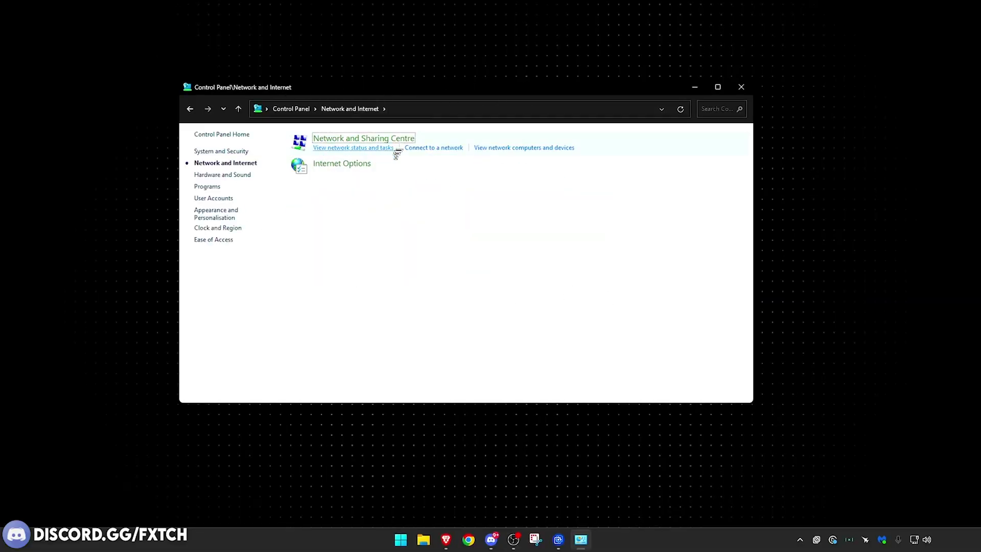
left_click(374, 140)
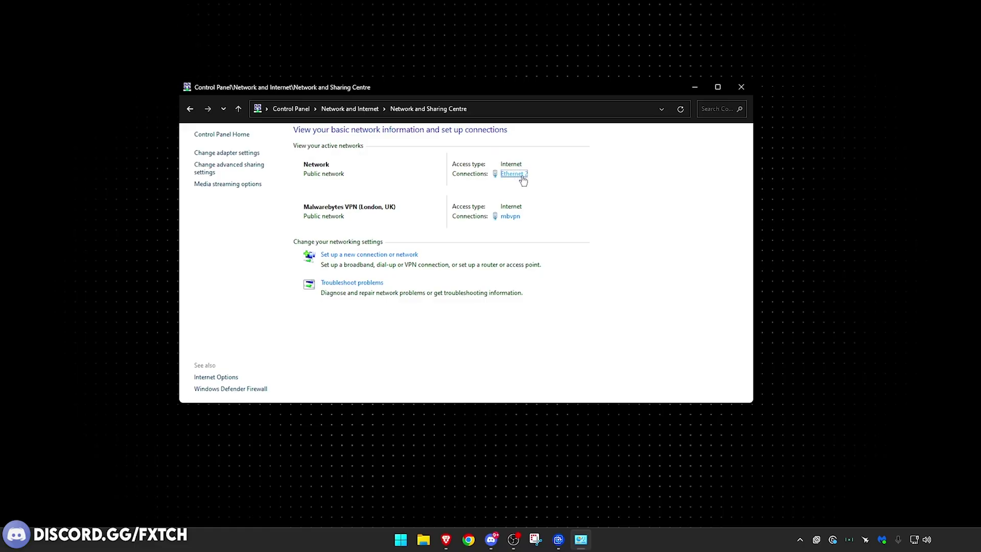
Open Ethernet 2's status and Properties, and scroll through the networking items it uses
left_click(513, 174)
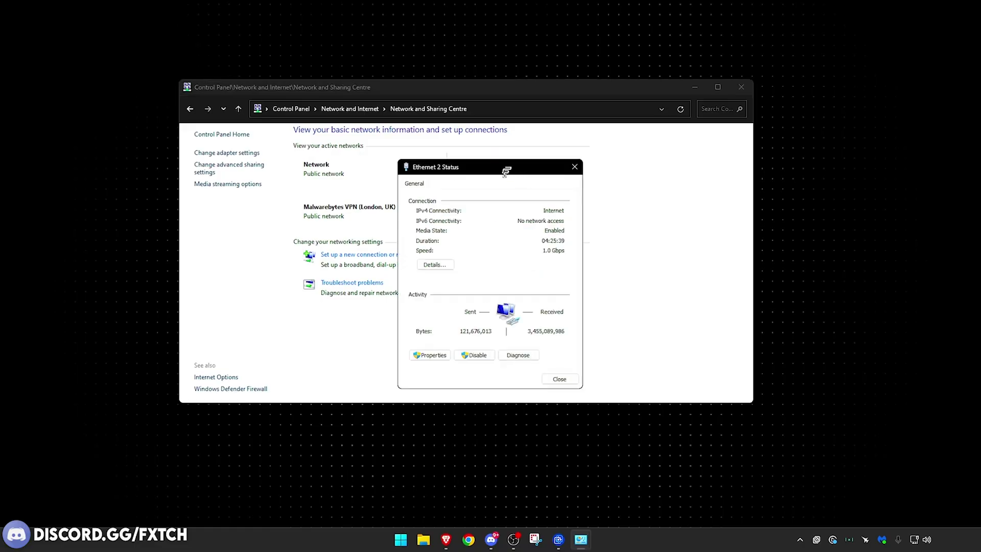
left_click(428, 354)
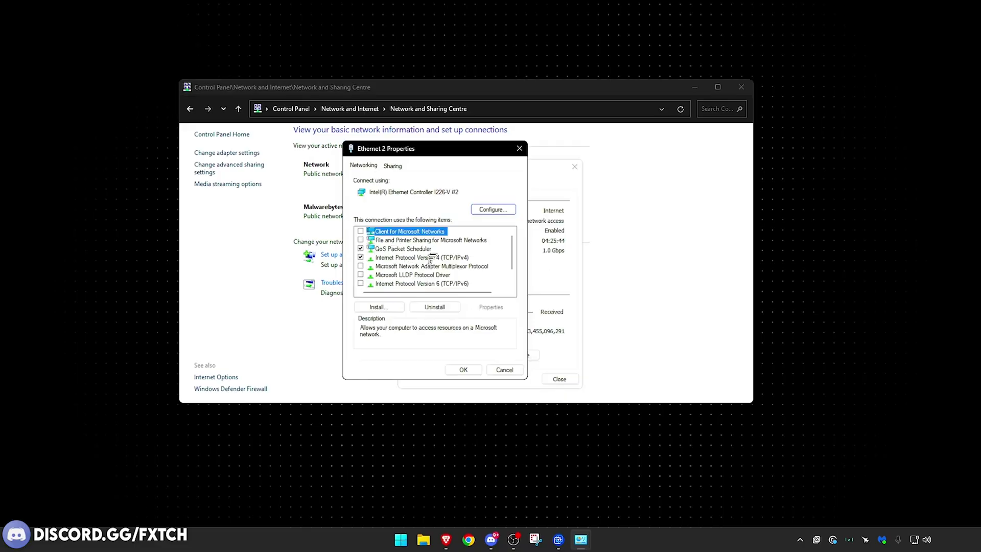
scroll(431, 258, "down", 1)
scroll(436, 268, "up", 1)
scroll(428, 263, "down", 1)
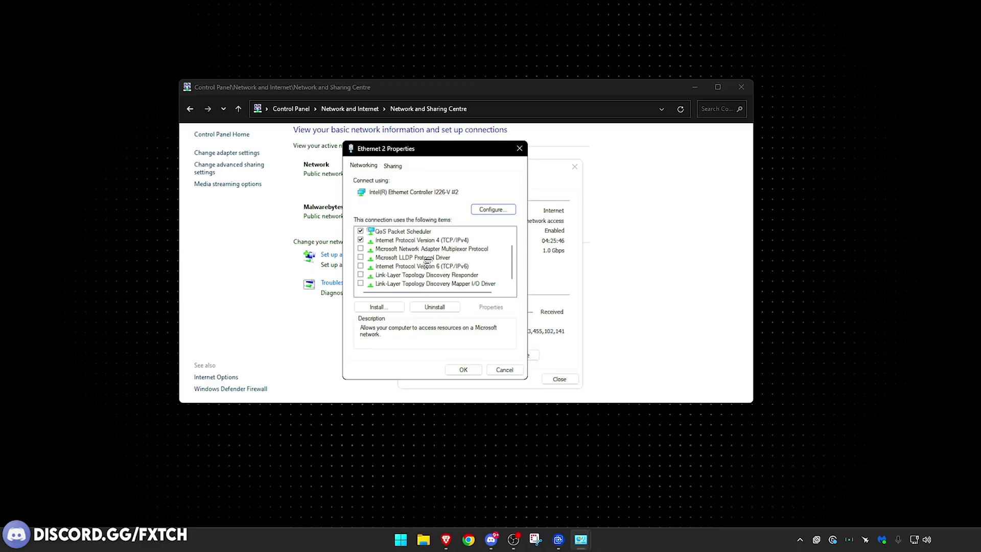
scroll(466, 251, "up", 1)
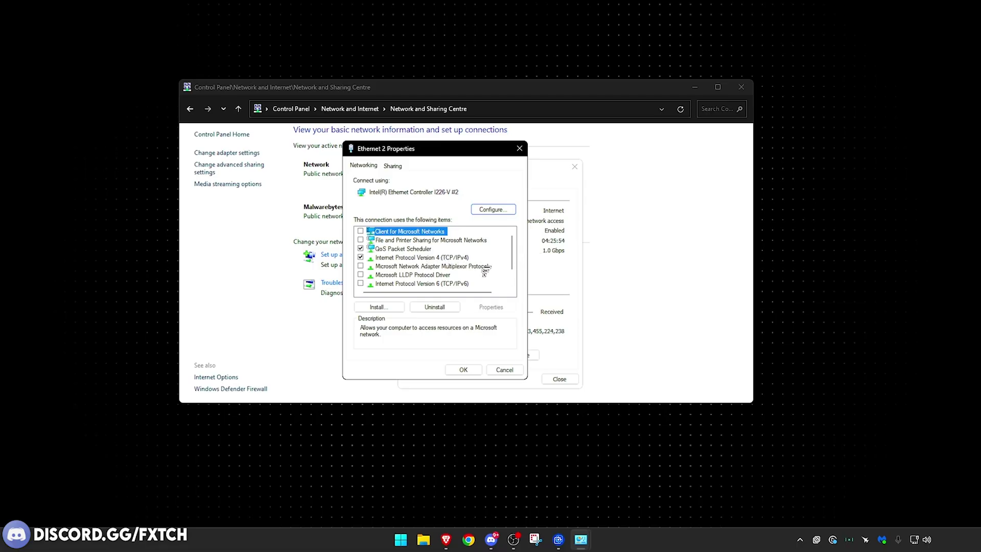
scroll(485, 271, "down", 1)
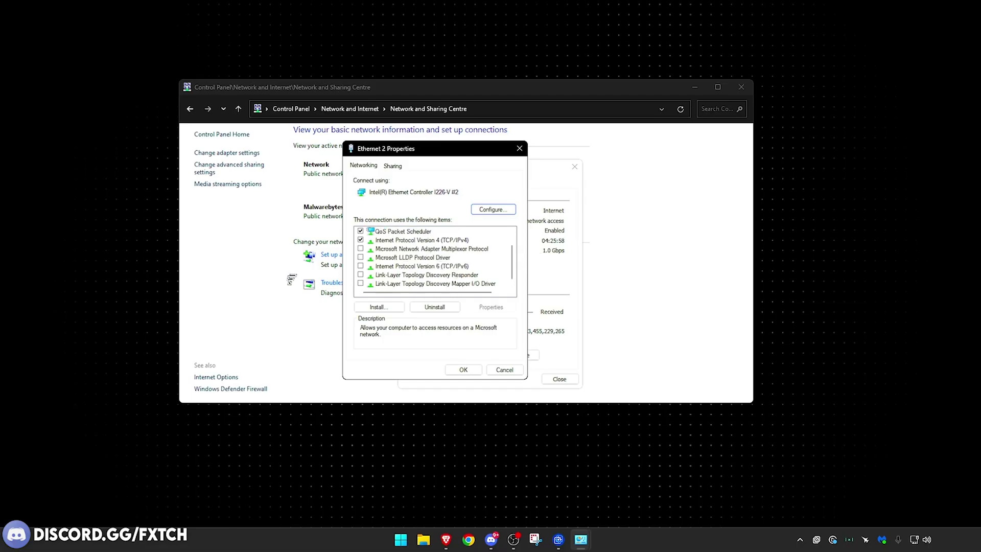
Open the Intel Ethernet adapter's configuration window on its Advanced tab
scroll(434, 260, "up", 1)
left_click(491, 209)
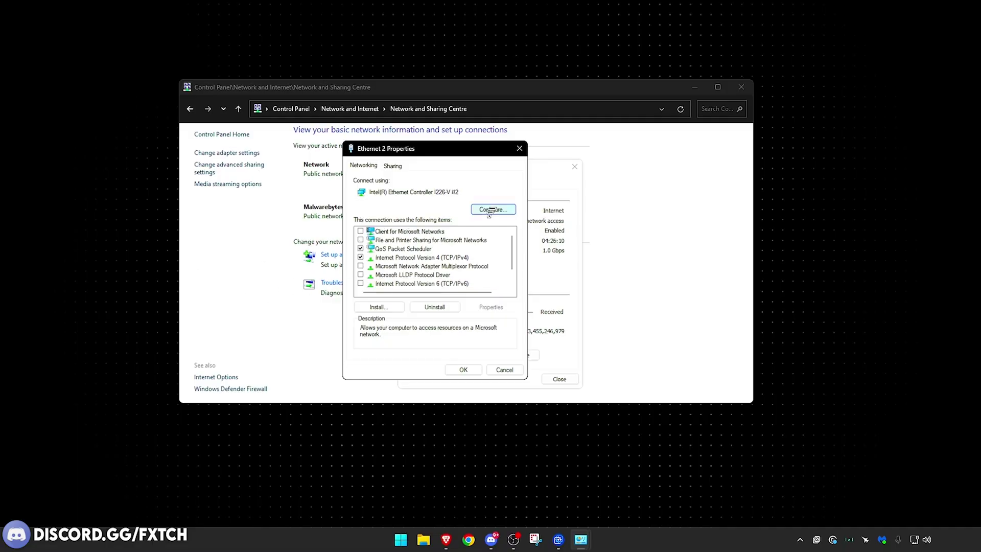
left_click_drag(250, 127, 330, 131)
left_click(249, 149)
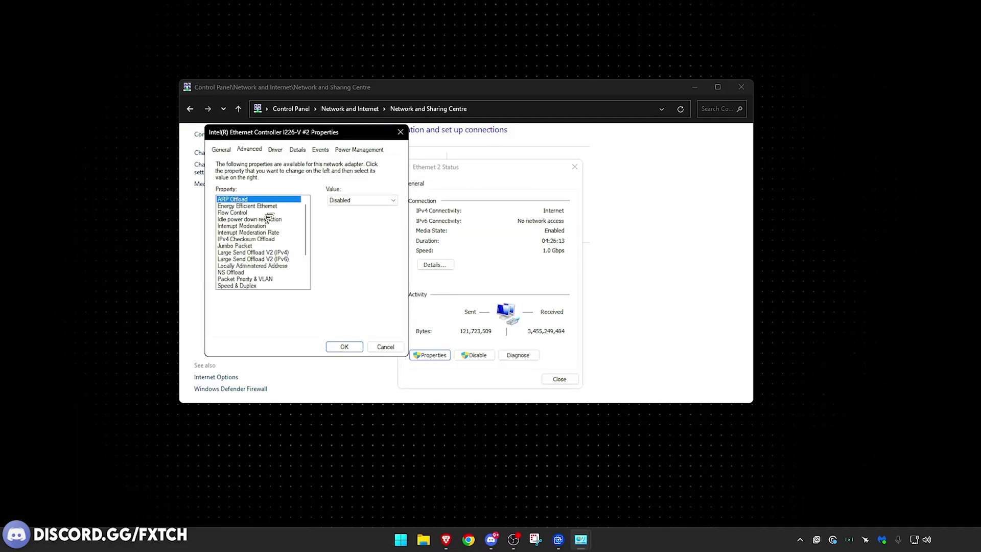
scroll(268, 220, "down", 3)
scroll(266, 228, "up", 3)
scroll(266, 238, "down", 3)
scroll(266, 250, "up", 3)
Check values for Flow Control, Idle power down, Interrupt Moderation, IPv4 Checksum Offload, Jumbo Packet and LSO V2 (IPv4)
left_click(257, 206)
left_click(244, 212)
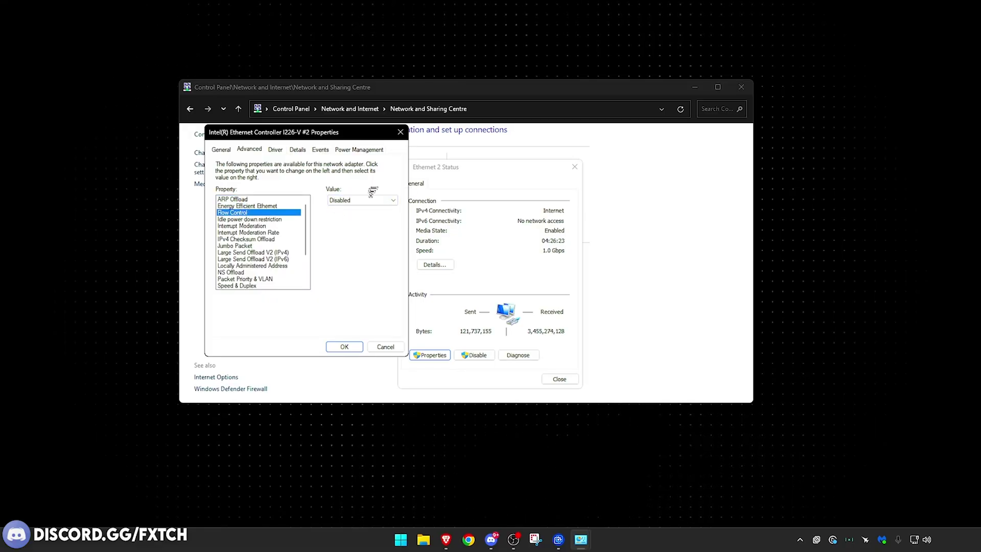
left_click(247, 218)
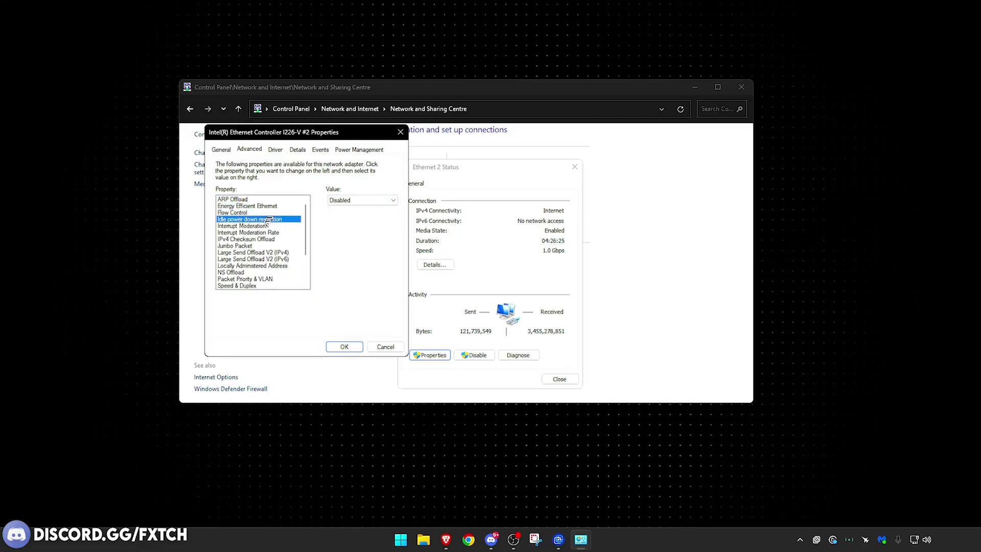
left_click(236, 226)
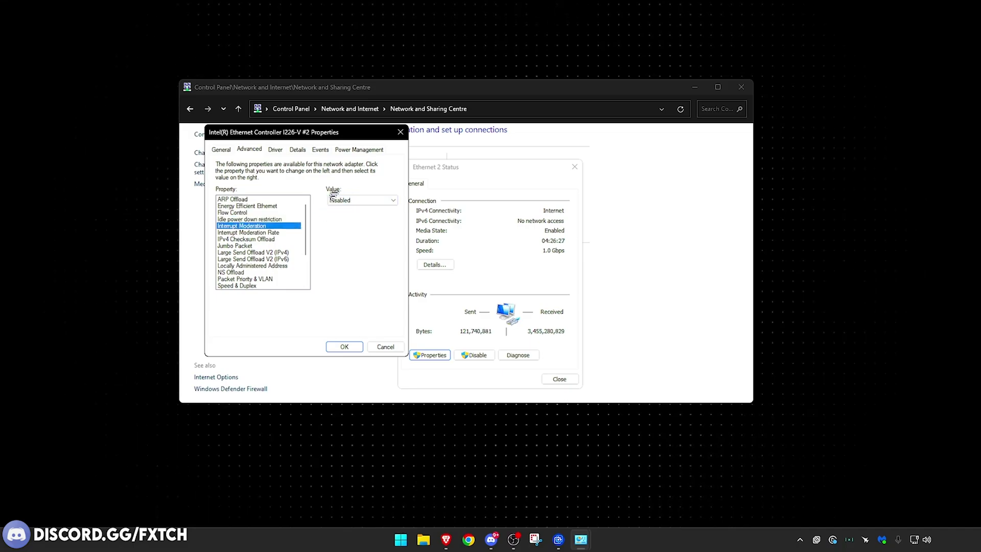
left_click(254, 232)
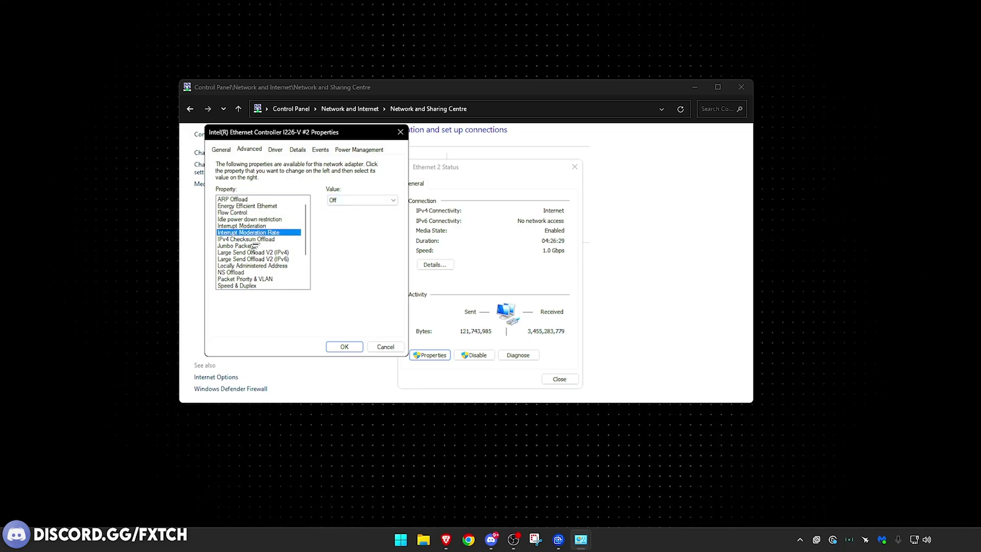
left_click(249, 239)
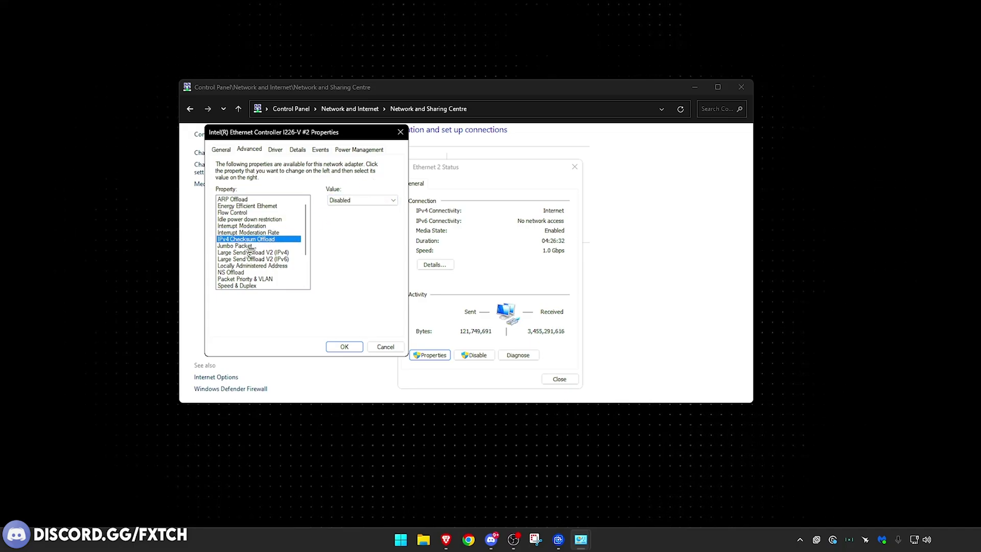
left_click(246, 247)
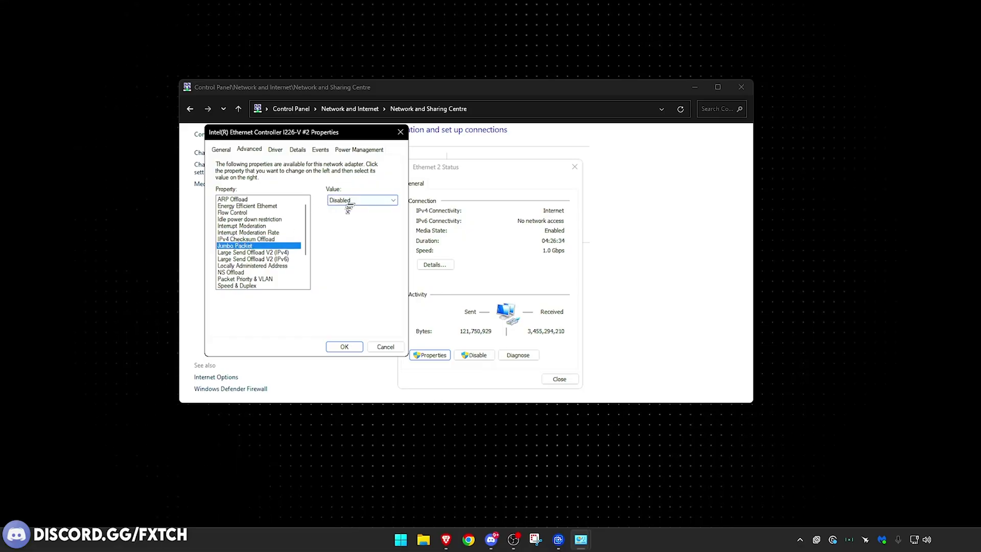
left_click(243, 252)
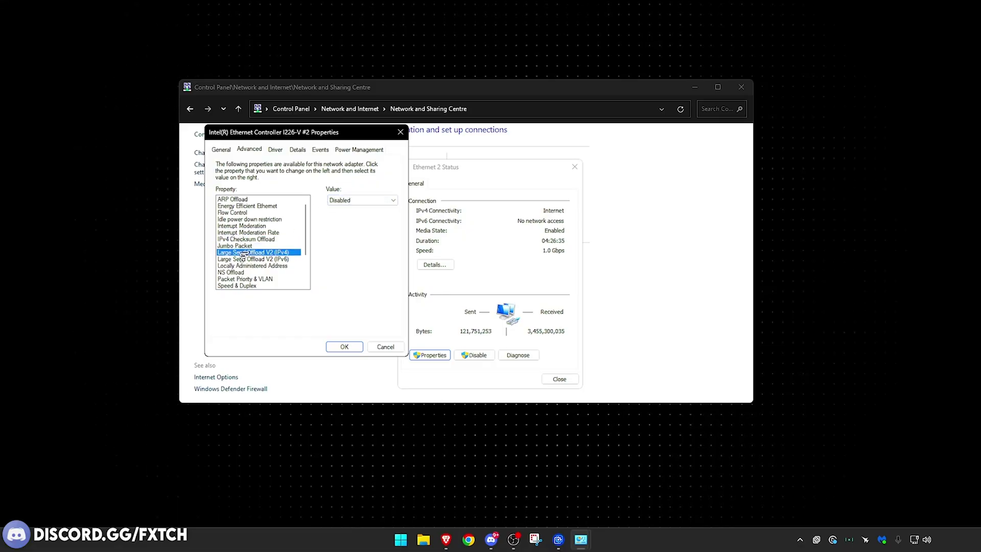
Check LSO V2 (IPv6), Locally Administered Address, NS Offload, Packet Priority & VLAN, and Speed & Duplex options
left_click(269, 259)
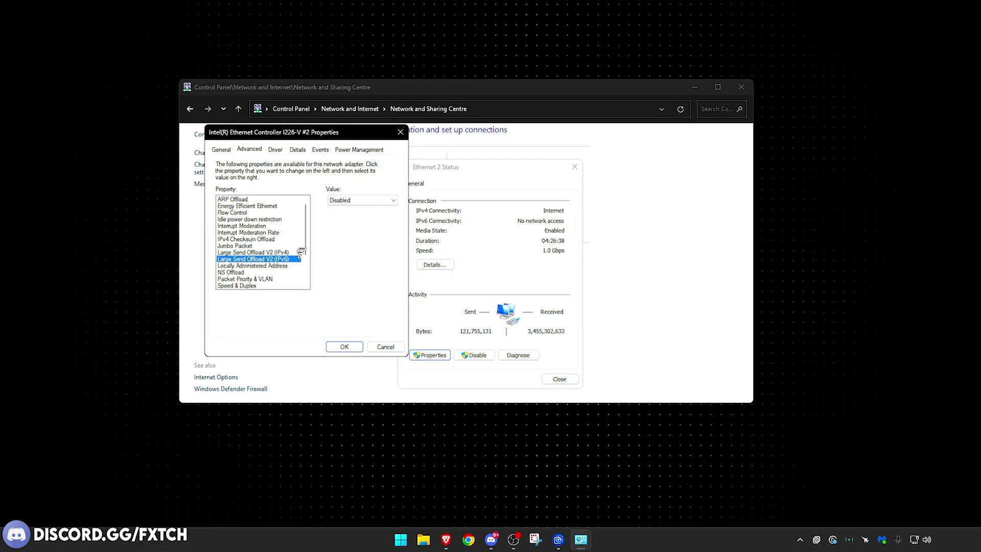
left_click(266, 265)
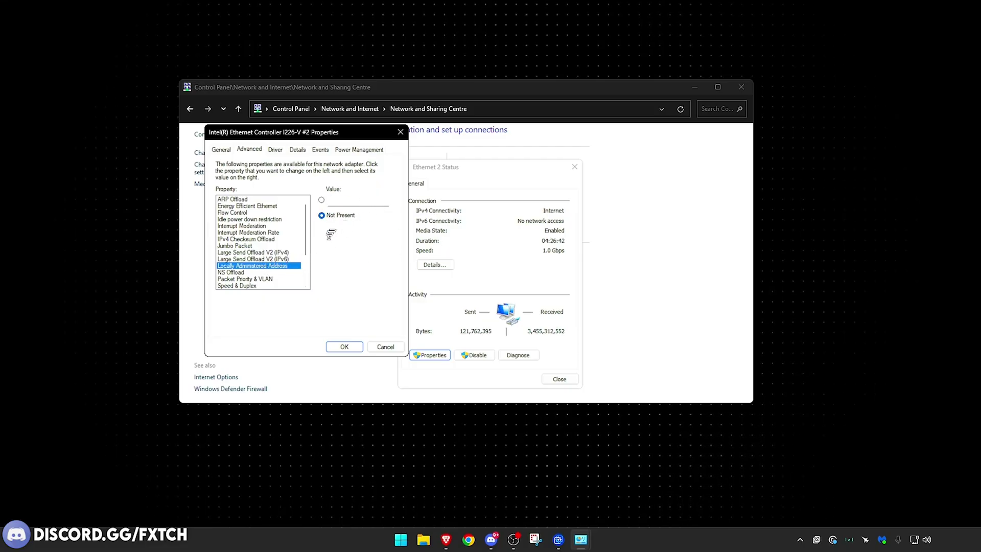
left_click(251, 272)
scroll(264, 252, "down", 3)
left_click(253, 233)
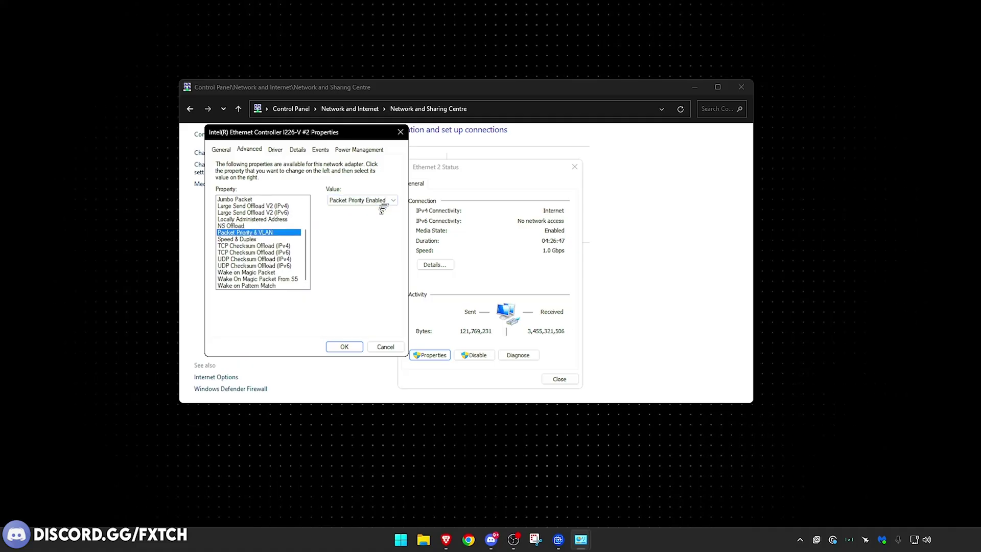
left_click(253, 239)
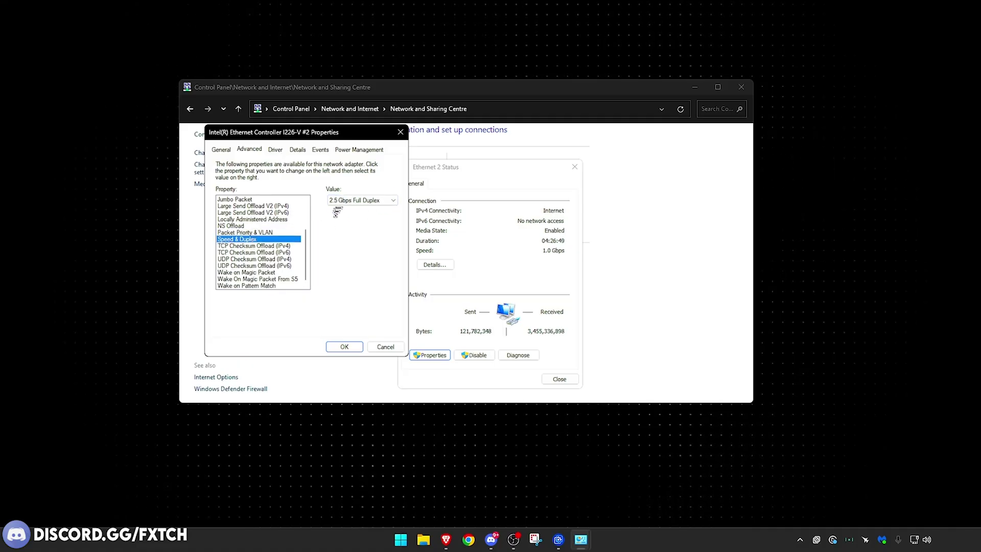
left_click(361, 200)
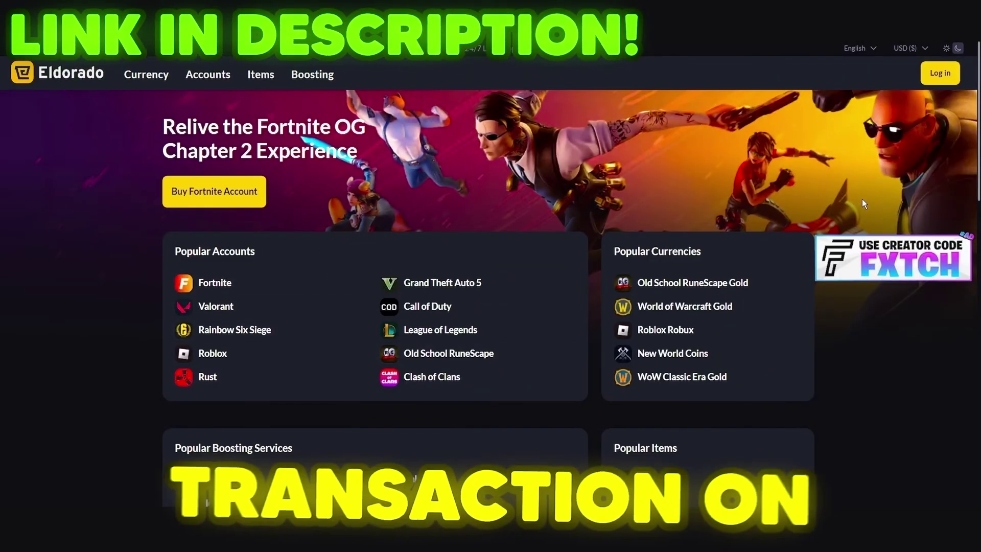
Scroll the Eldorado homepage and open the Roblox Robux offers page
scroll(862, 203, "down", 5)
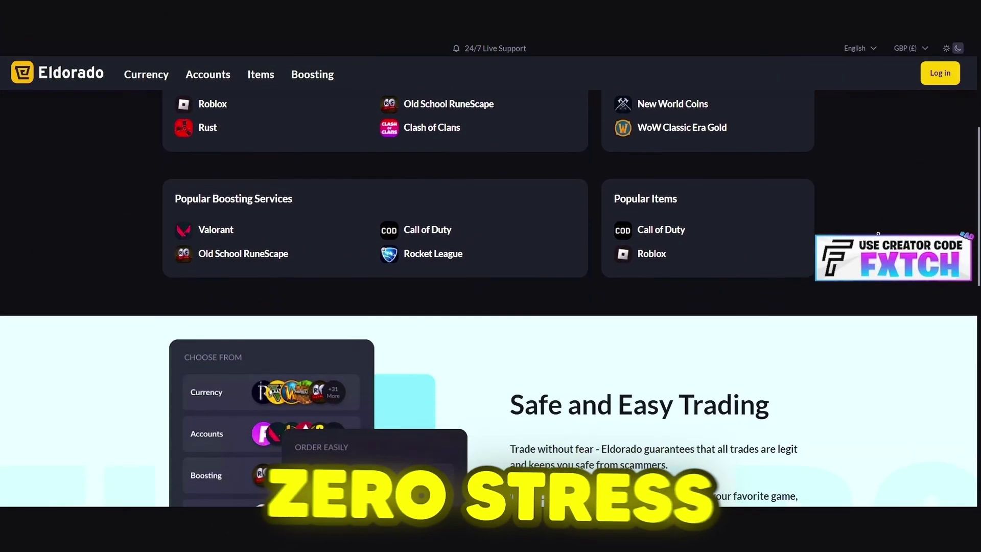
scroll(877, 233, "down", 7)
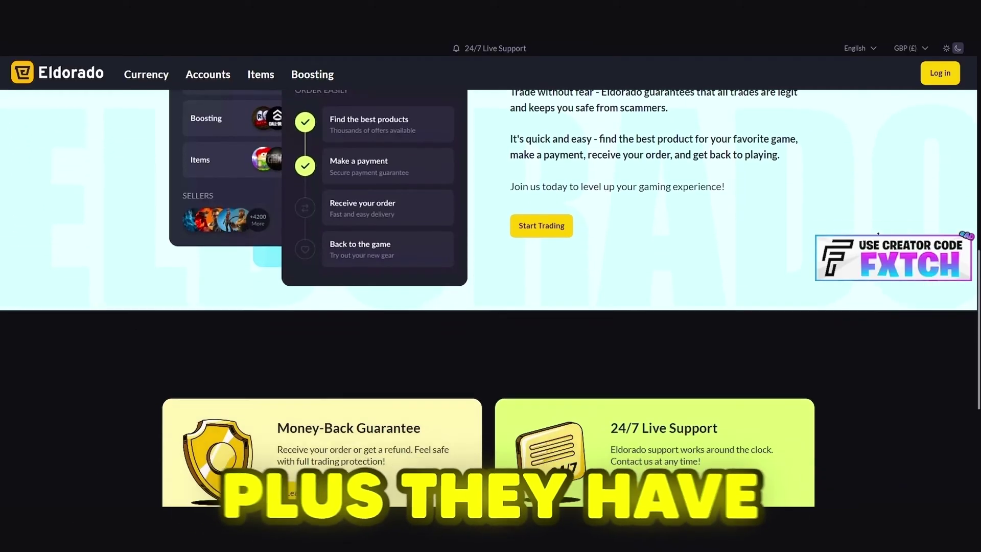
scroll(877, 233, "down", 2)
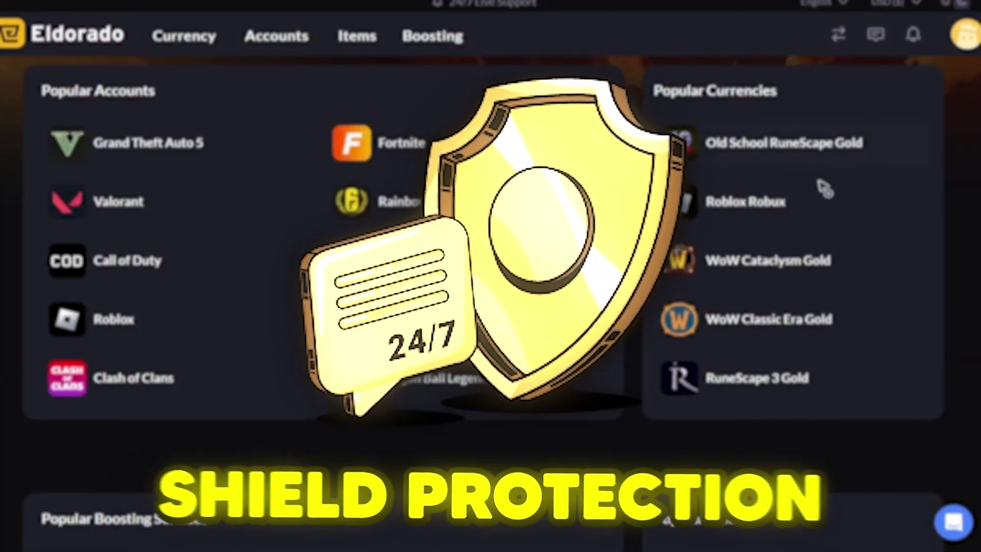
left_click(760, 209)
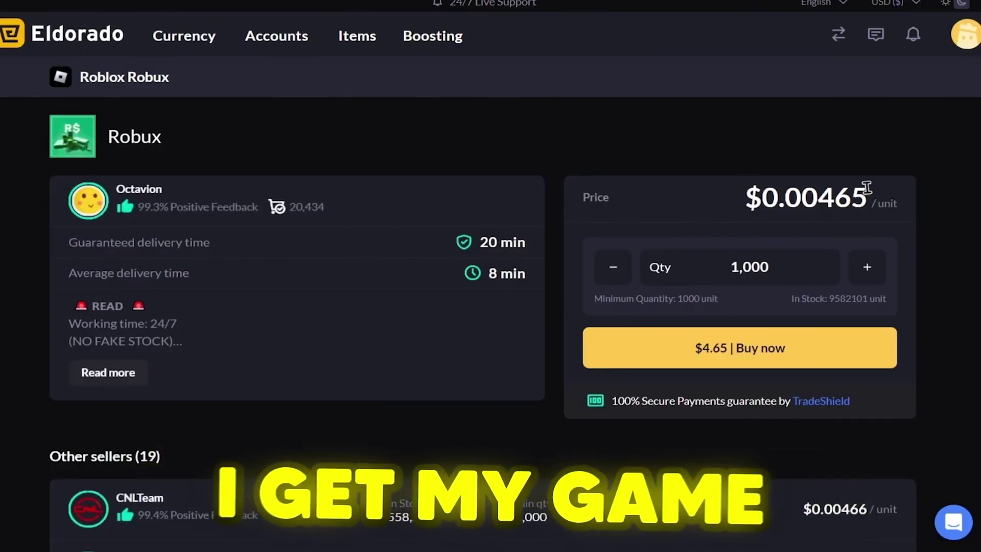
scroll(882, 194, "down", 8)
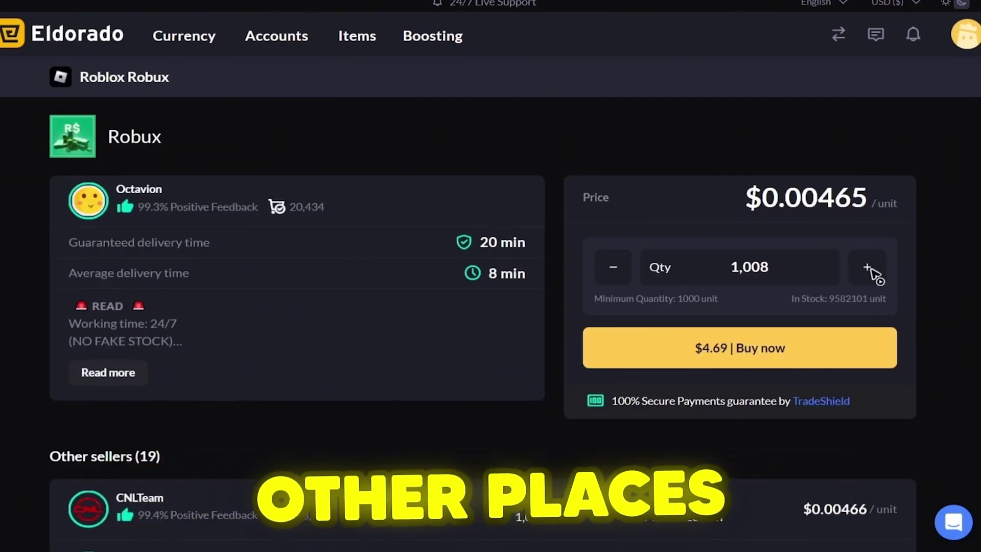
Change the Robux quantity to 5,000
left_click(867, 267)
left_click_drag(787, 267, 620, 247)
key("BackSpace")
type("5,00")
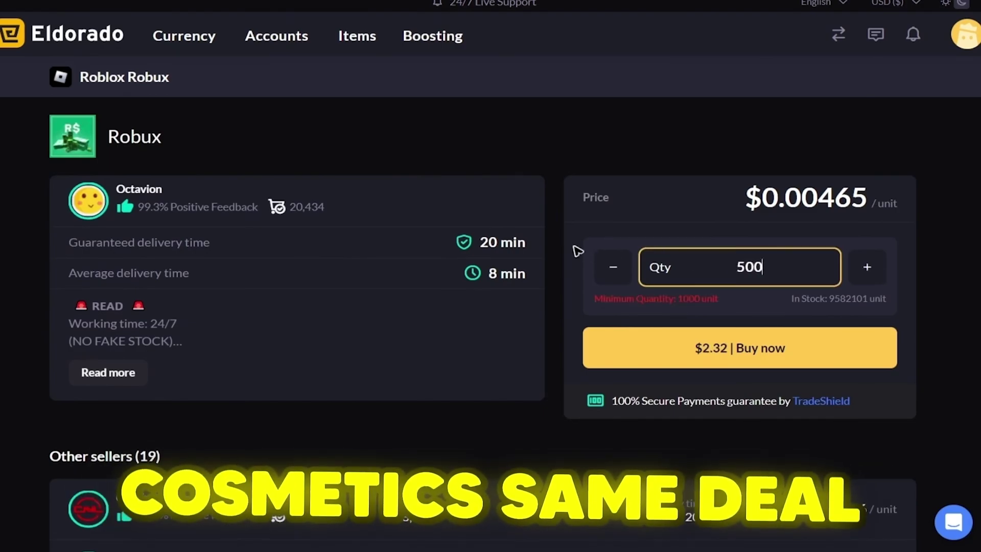
type("0")
left_click(731, 355)
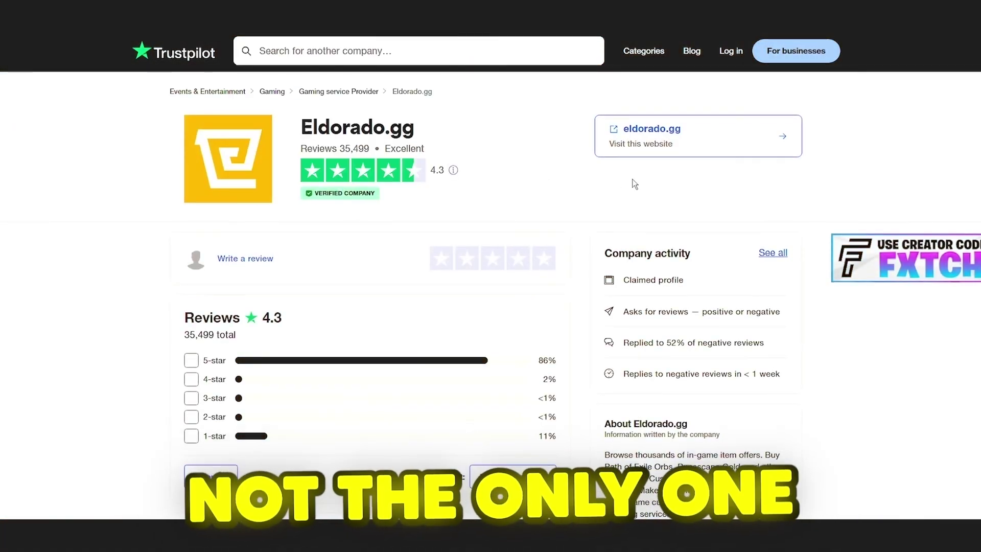
Scroll Eldorado.gg's Trustpilot reviews, highlighting review titles while reading
scroll(401, 304, "down", 5)
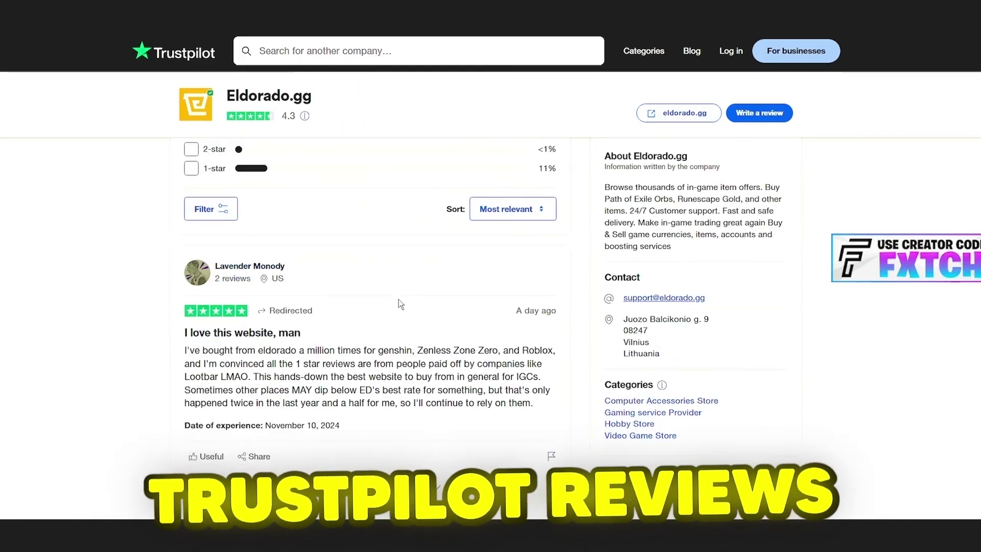
scroll(401, 304, "down", 1)
left_click_drag(186, 279, 301, 279)
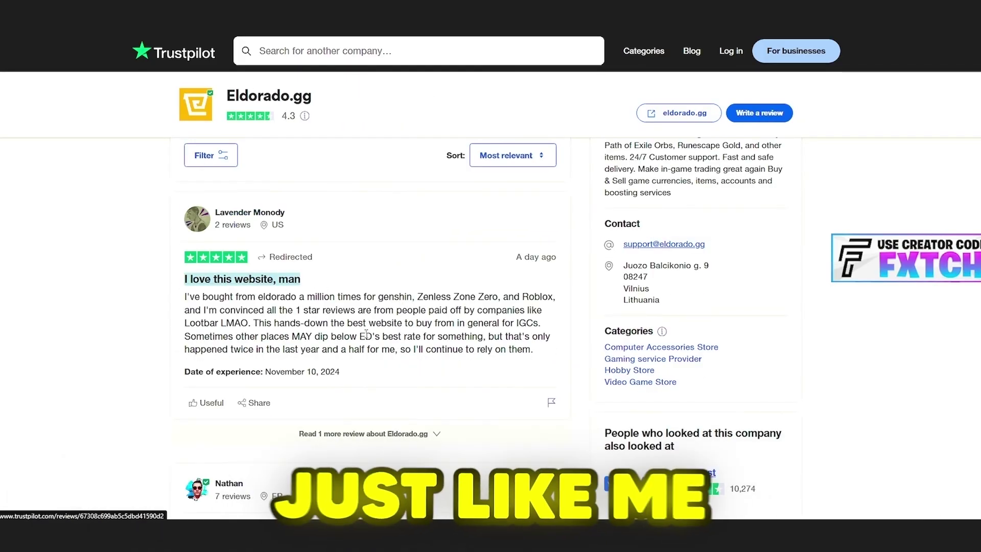
left_click(380, 369)
scroll(380, 369, "down", 5)
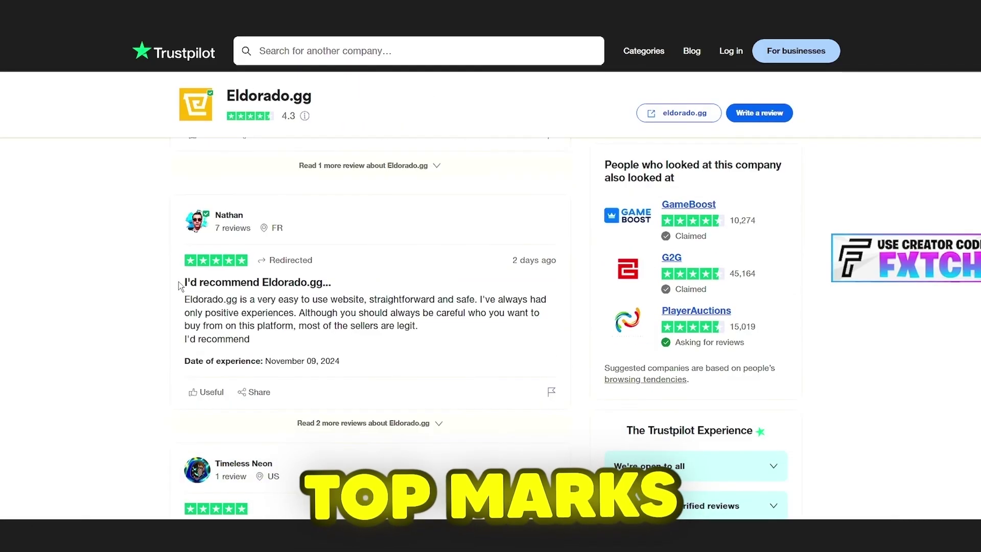
left_click_drag(179, 281, 332, 284)
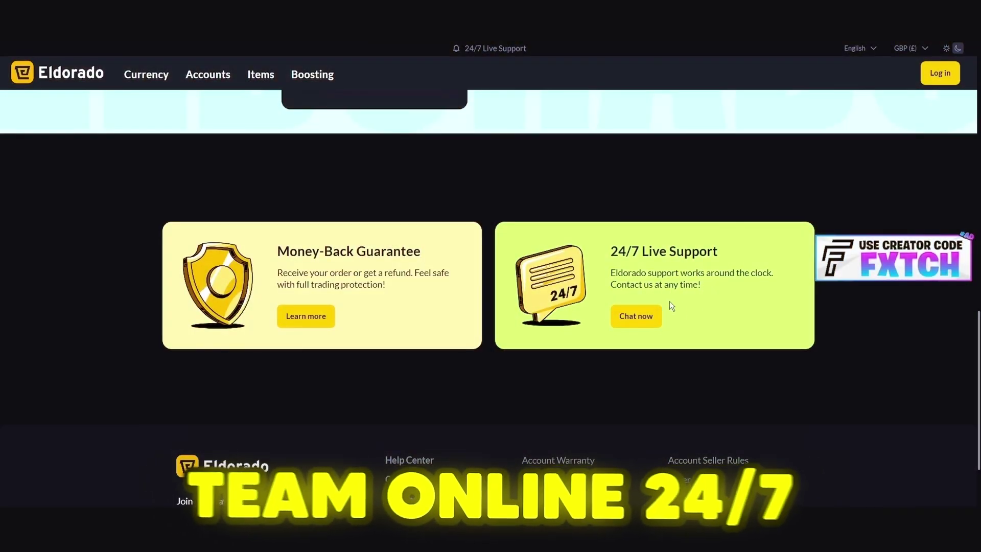
Start the 24/7 live support chat and scroll the Order dispute process article
left_click(648, 317)
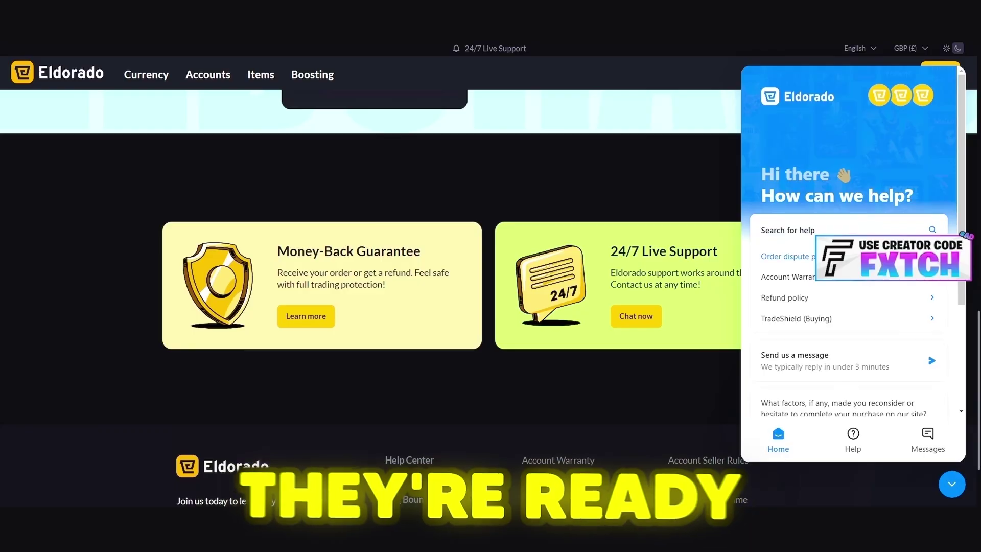
left_click(827, 256)
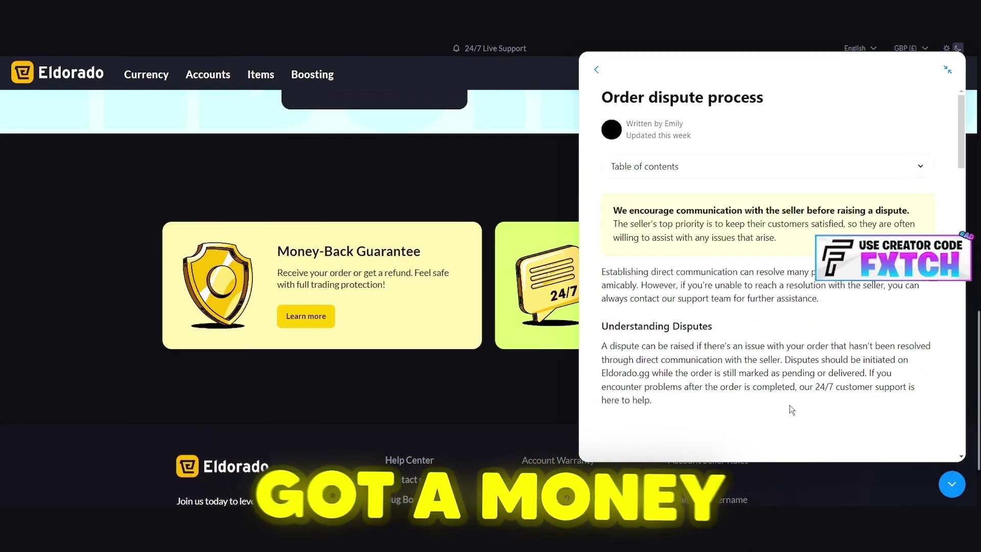
scroll(753, 401, "down", 10)
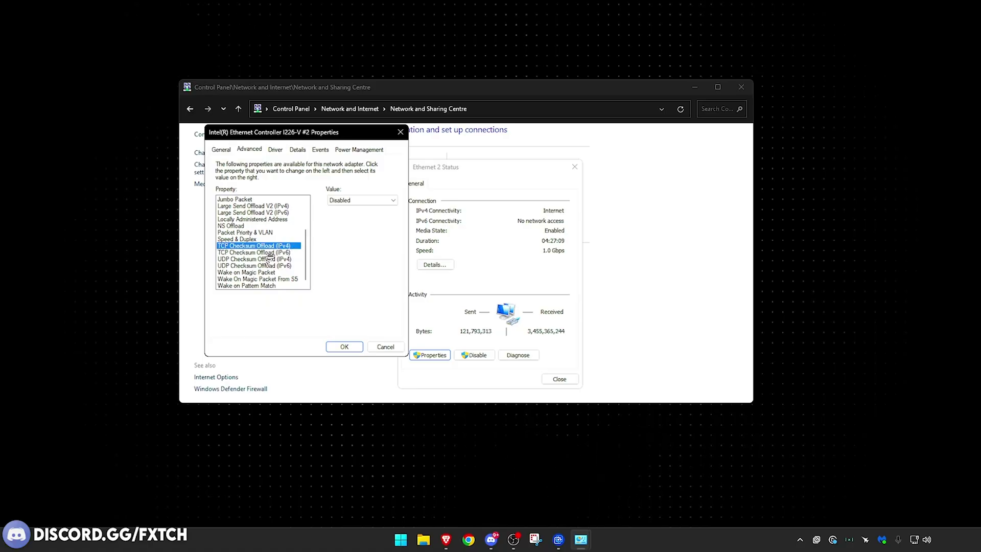
key("Down")
key("Down")
key("Down")
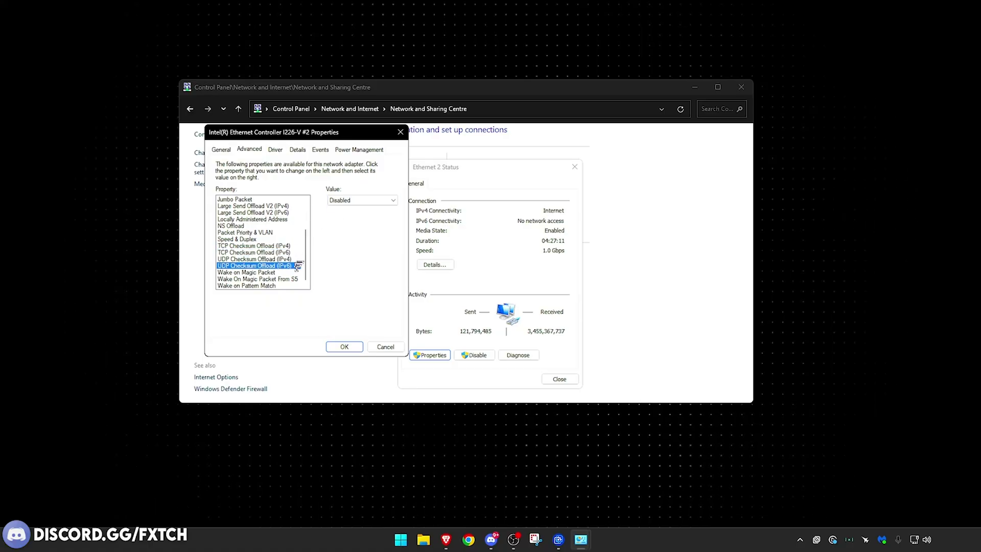
left_click(290, 273)
left_click(267, 279)
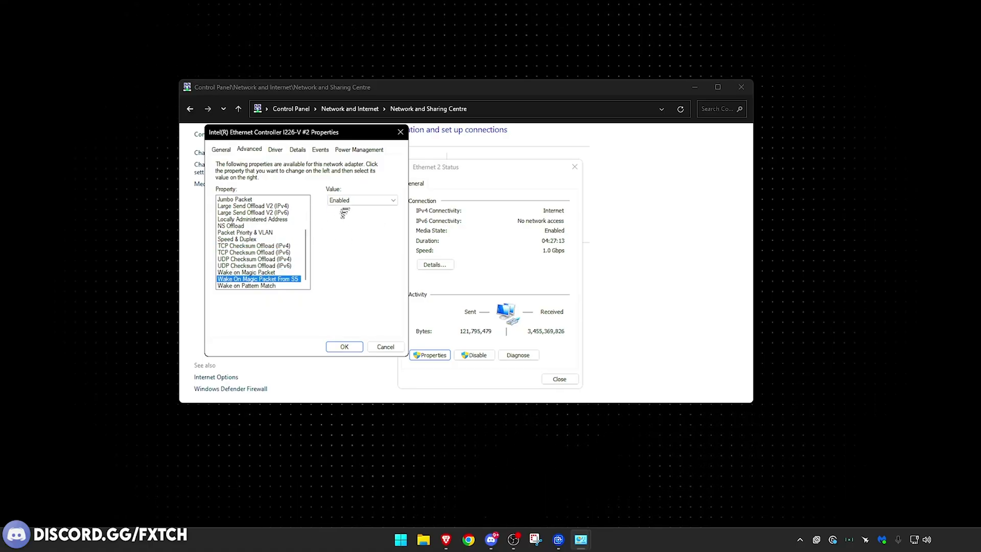
left_click(261, 285)
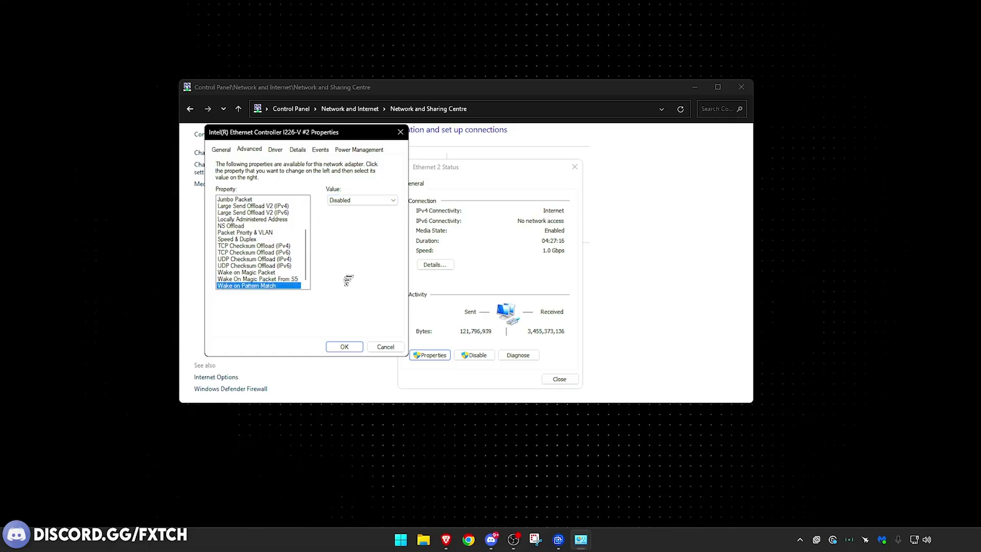
scroll(278, 239, "up", 3)
left_click(264, 246)
scroll(264, 246, "down", 3)
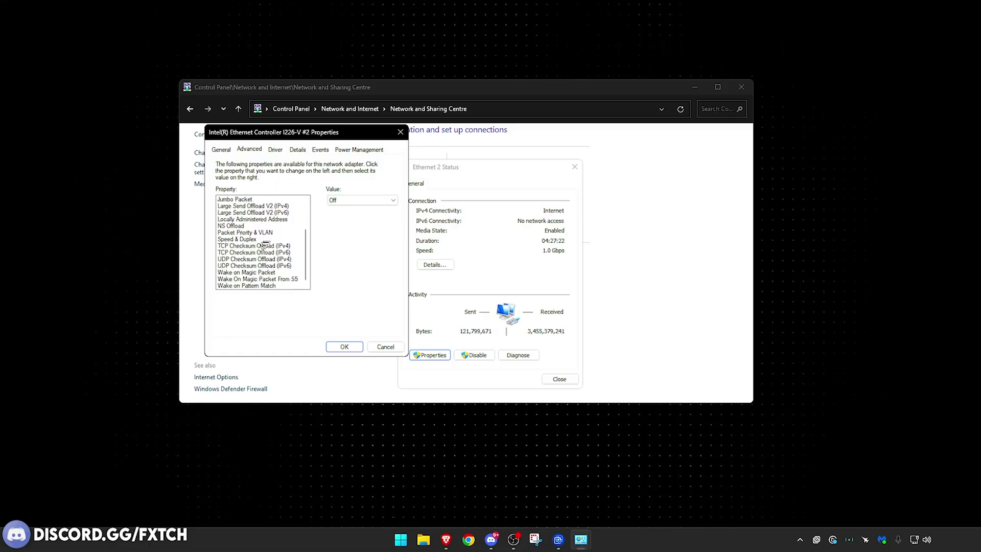
scroll(263, 280, "up", 3)
left_click(251, 199)
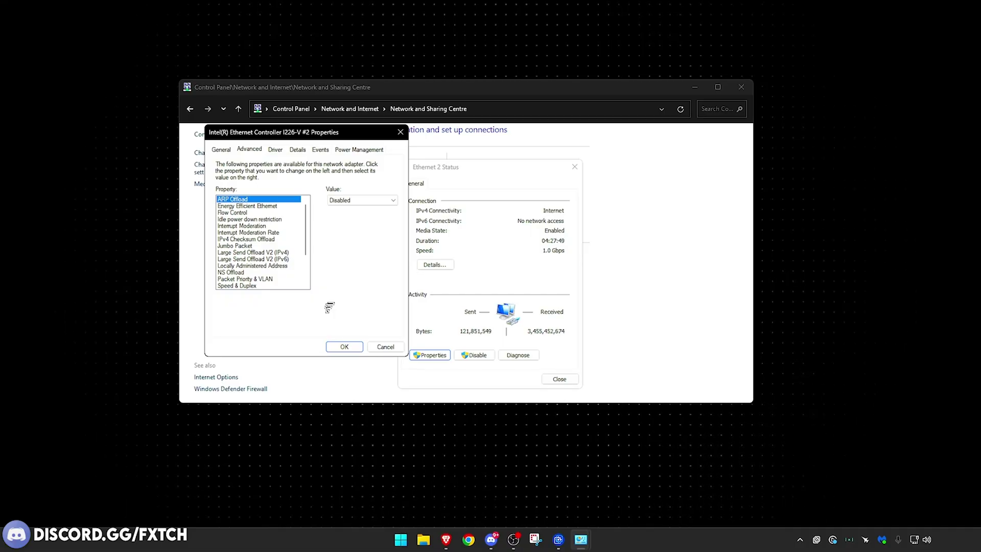
left_click_drag(347, 139, 331, 159)
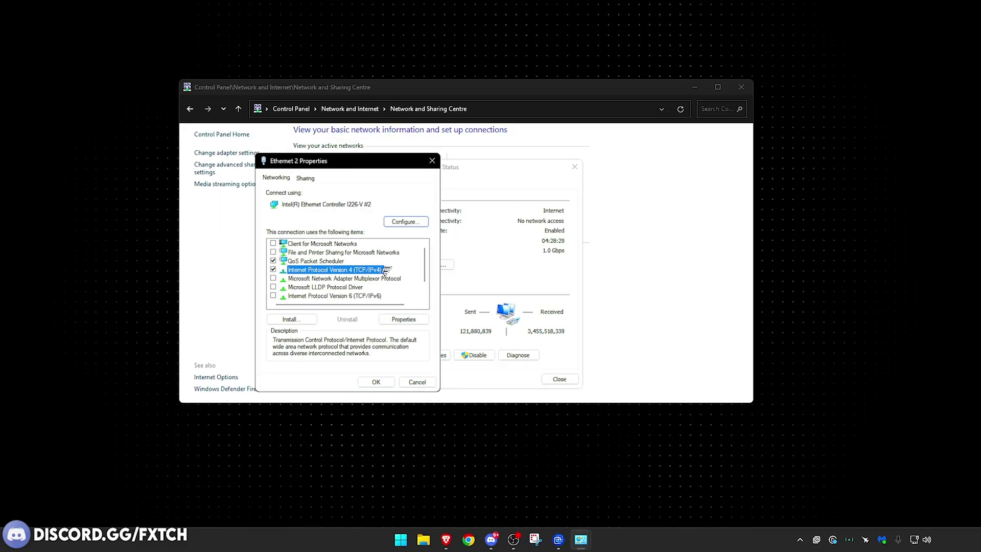
Open IPv4 properties and confirm DNS servers 1.1.1.2 and 1.0.0.2 with OK
left_click(390, 318)
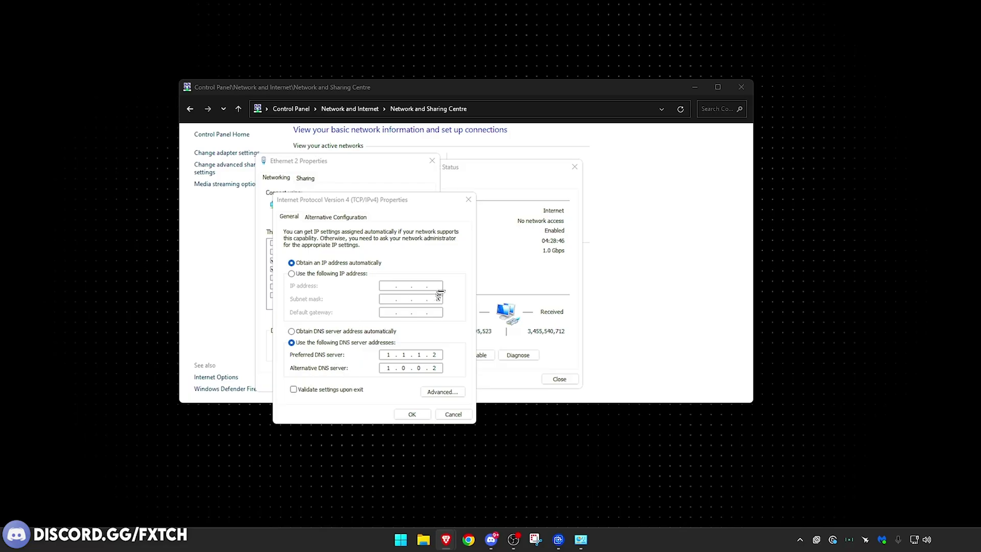
mouse_move(387, 206)
left_mouse_down()
mouse_move(405, 176)
mouse_move(391, 202)
left_mouse_up()
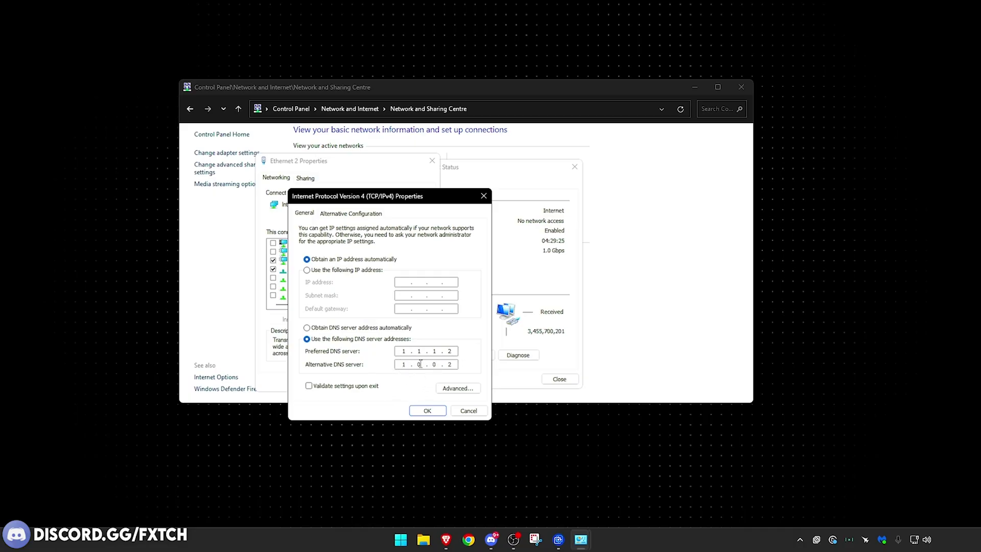
left_click(427, 411)
Close the Ethernet 2 properties, Ethernet 2 status and Network and Sharing Centre windows
left_click(376, 383)
left_click(560, 379)
left_click(741, 87)
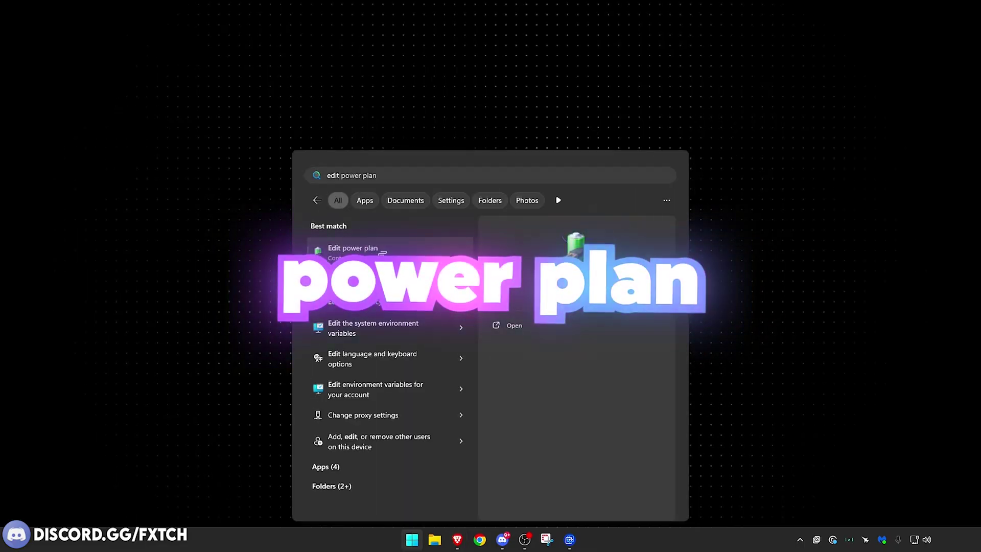
Open 'edit power plan' from search, go up to Power Options, and scroll the plan list
left_click(383, 253)
left_click(409, 109)
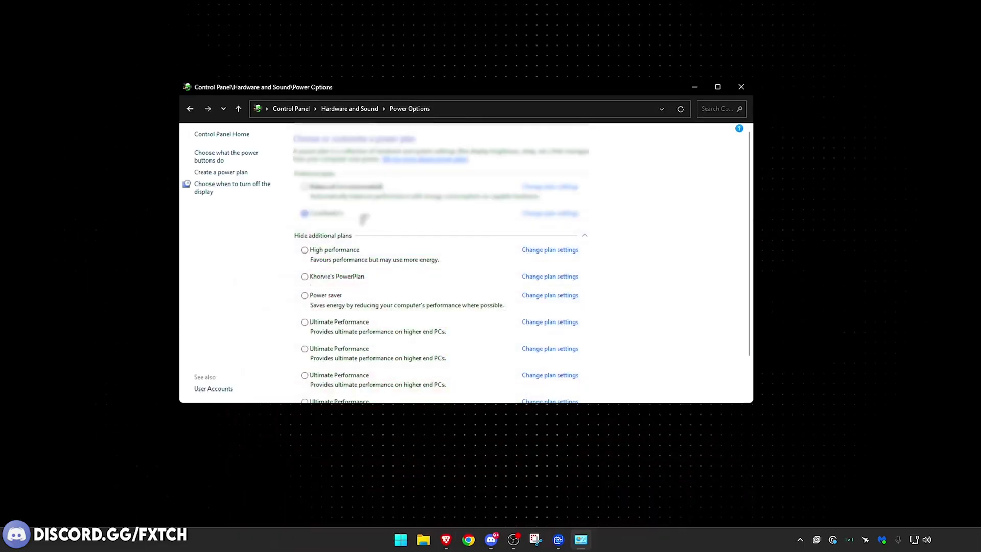
scroll(452, 268, "down", 1)
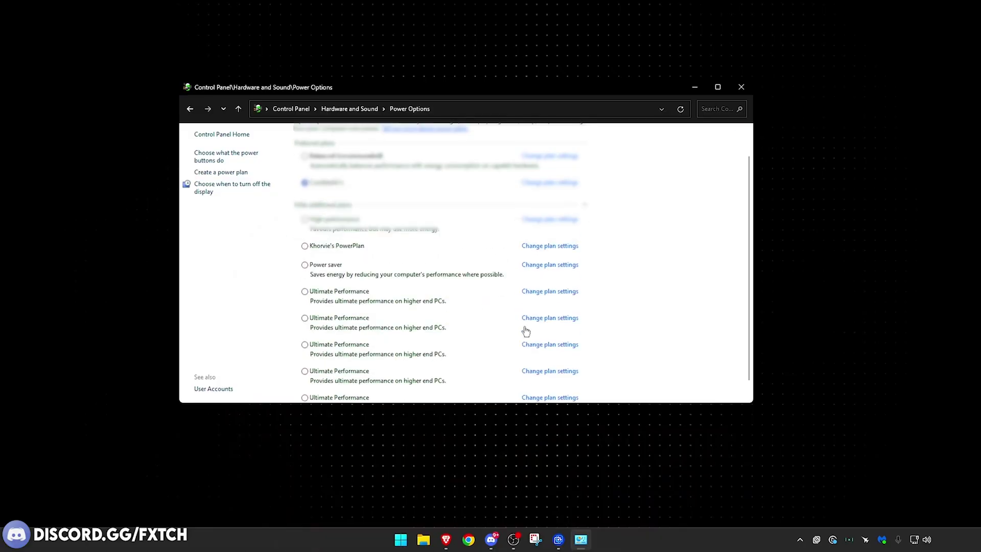
scroll(633, 262, "up", 1)
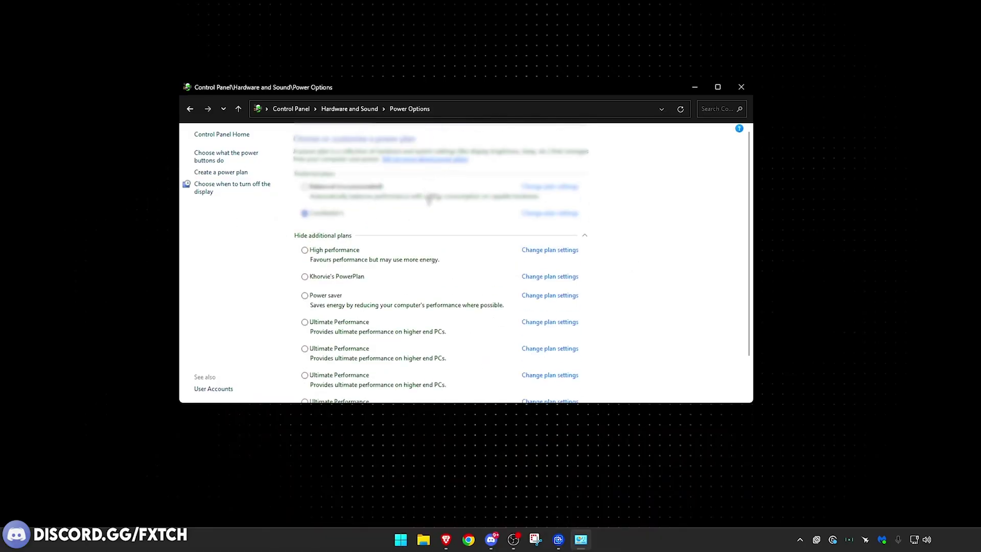
scroll(358, 212, "down", 1)
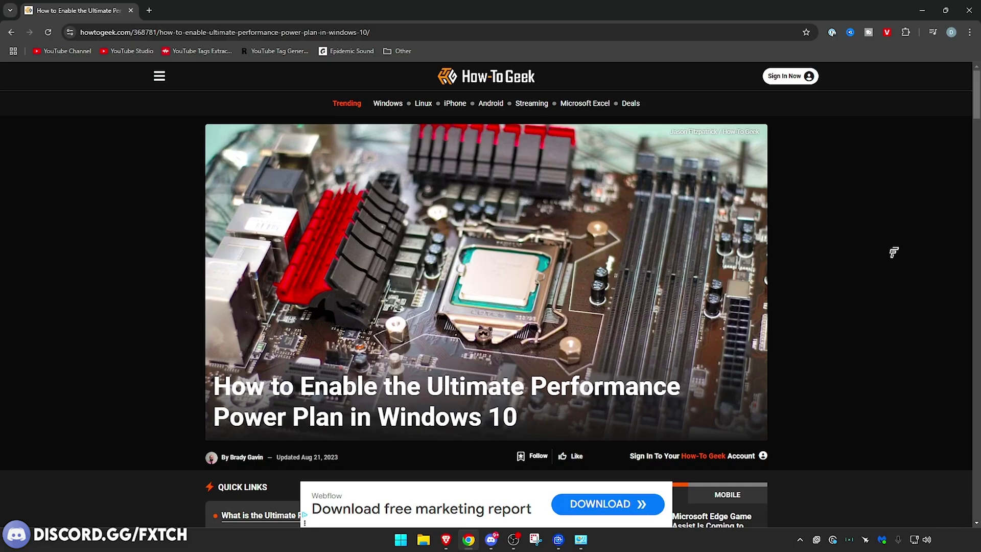
Scroll How-To Geek's Ultimate Performance article and select the powercfg -duplicatescheme command
scroll(889, 252, "down", 10)
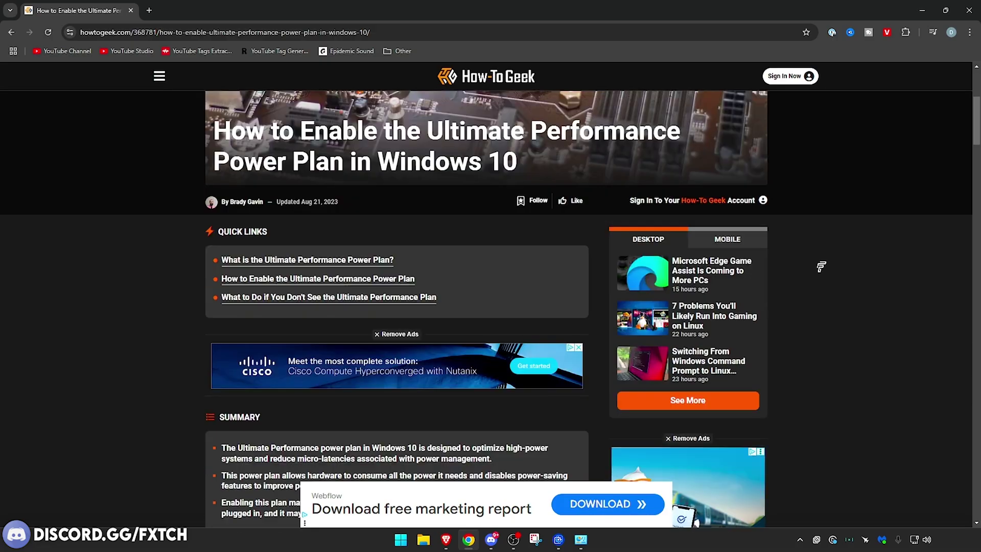
scroll(502, 342, "up", 10)
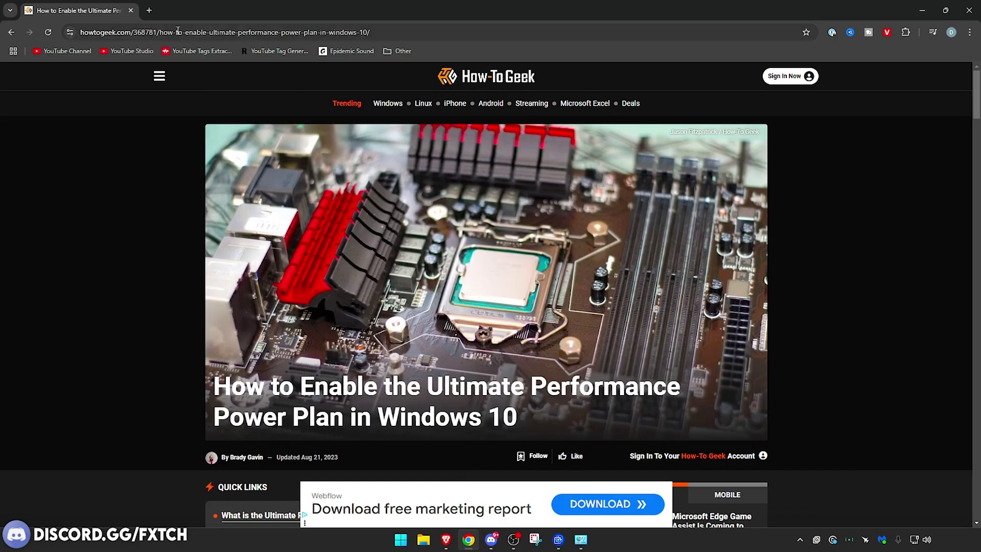
scroll(432, 300, "down", 15)
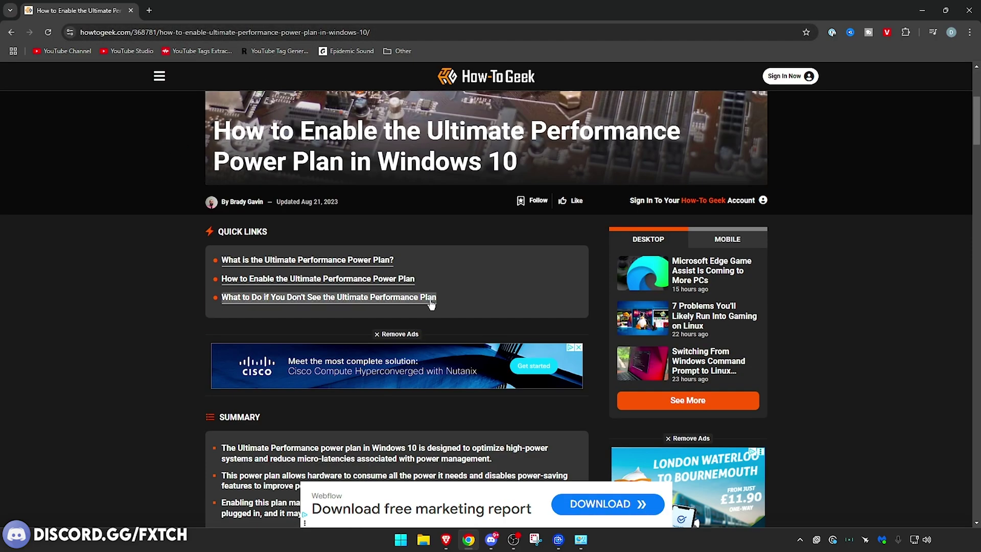
scroll(643, 289, "down", 20)
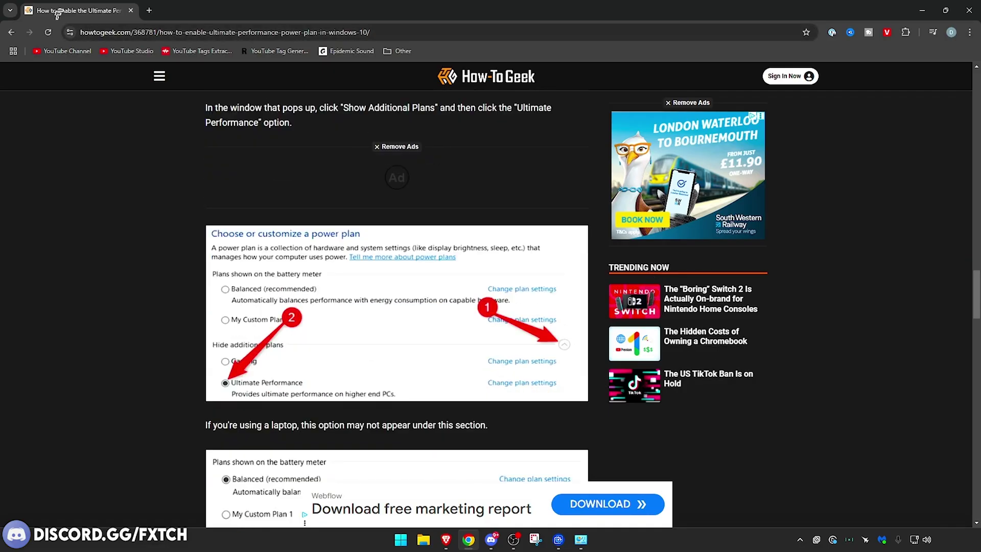
scroll(594, 390, "up", 7)
scroll(567, 266, "down", 20)
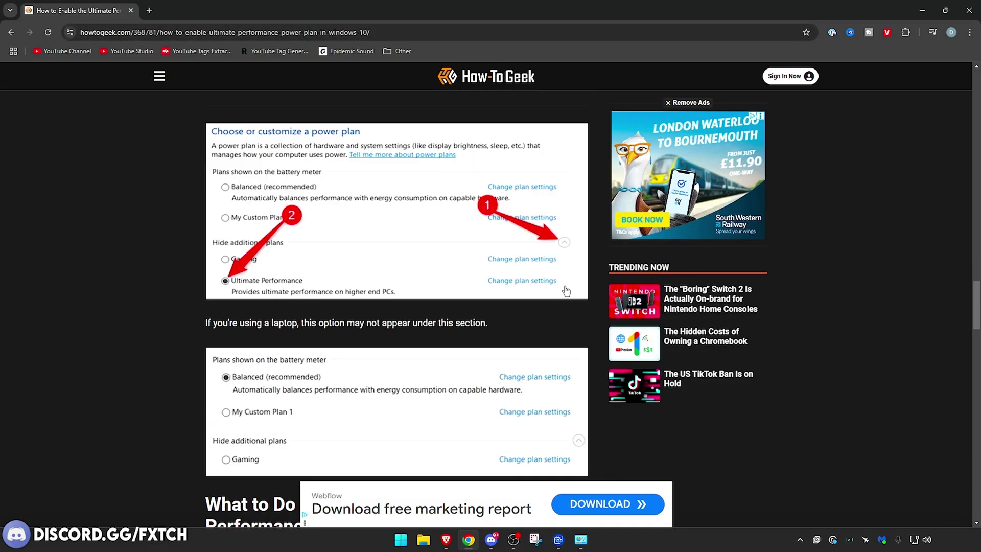
left_click_drag(213, 258, 538, 258)
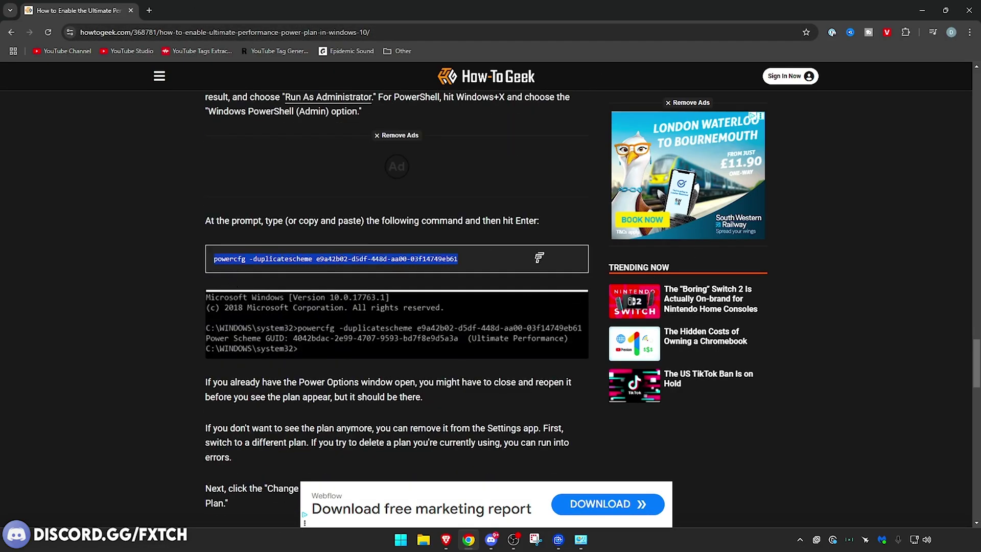
Run the copied powercfg -duplicatescheme command in an administrator PowerShell to add an Ultimate Performance plan
right_click(360, 263)
left_click(380, 270)
key("super")
type("powershell")
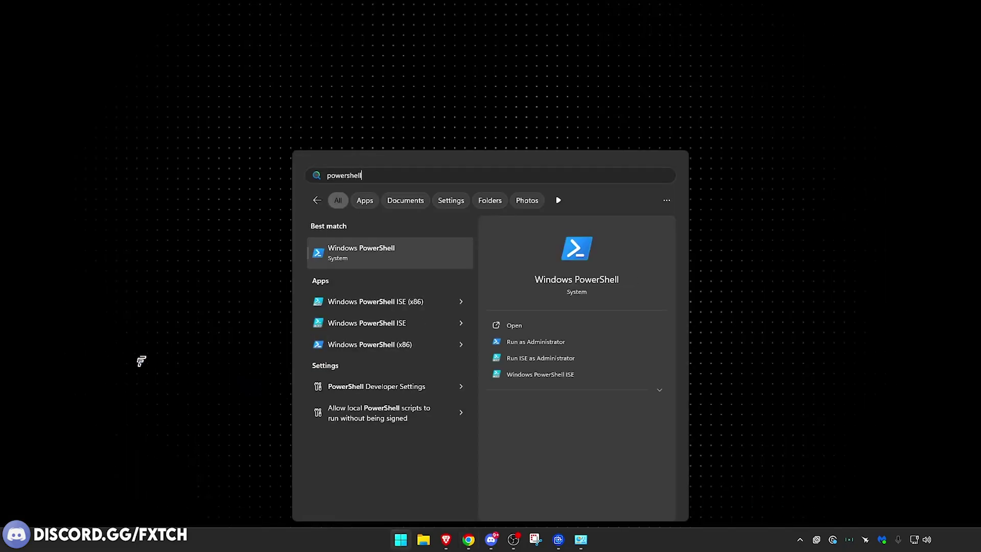
right_click(378, 252)
left_click(451, 264)
key("ctrl+v")
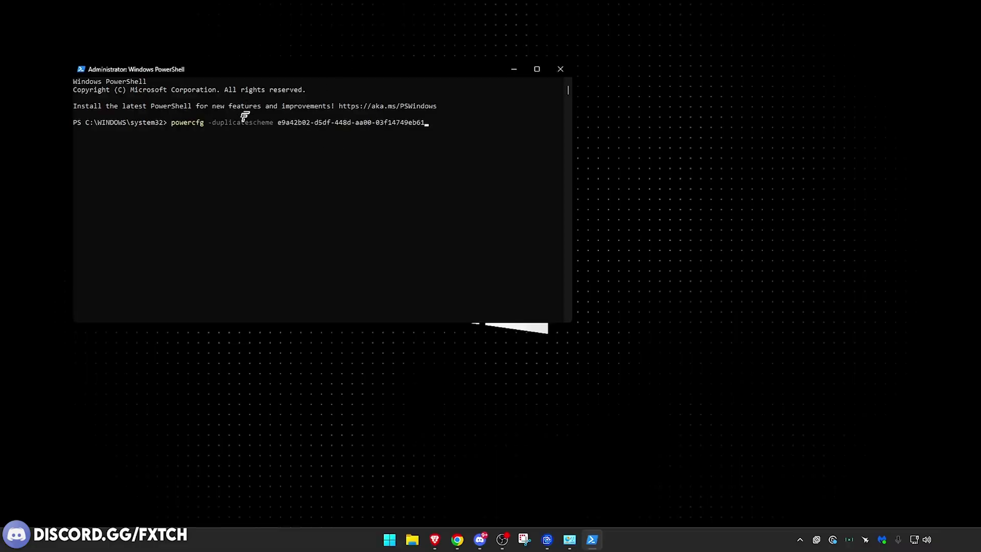
key("Return")
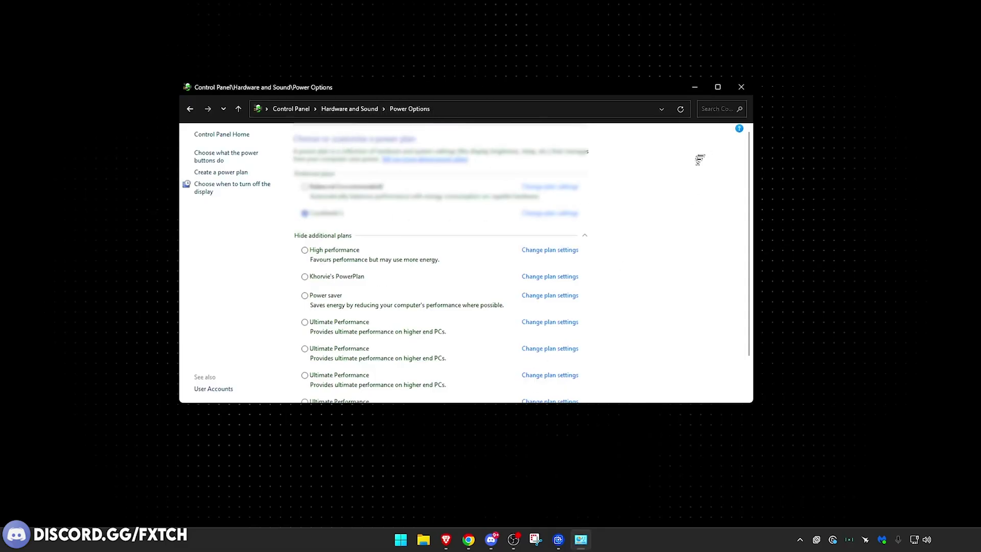
Close Power Options and reopen its plan list through the 'edit power plan' search
left_click(741, 86)
key("super")
type("eeed")
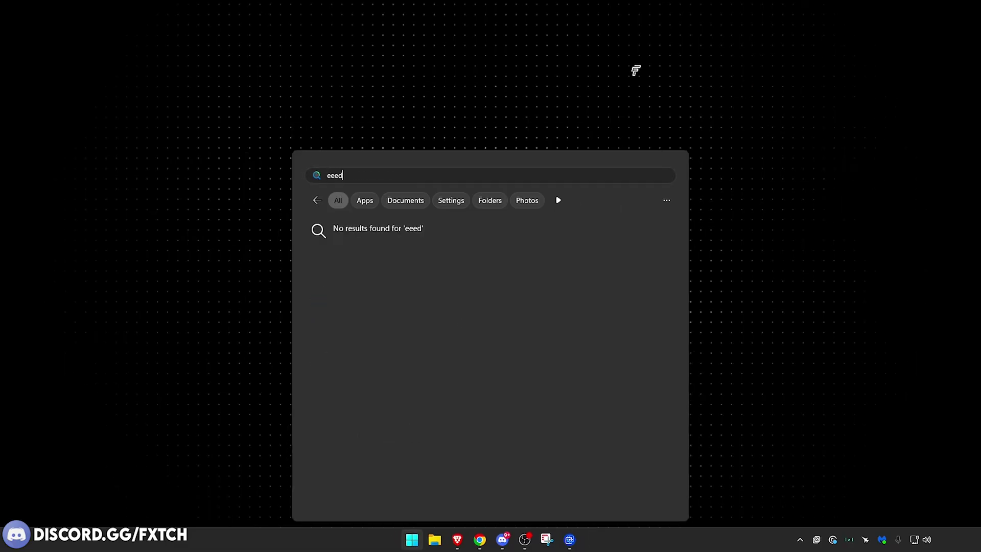
type("i")
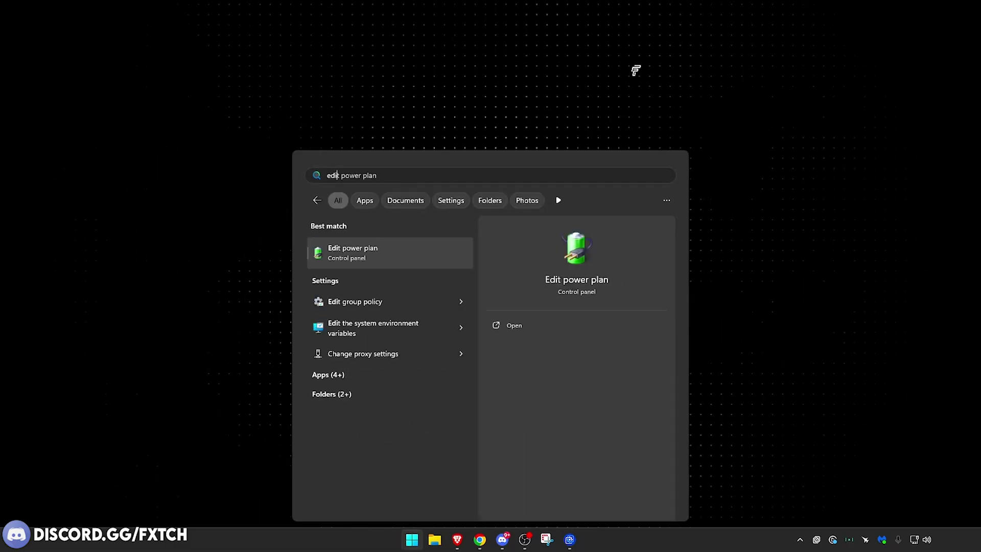
key("Return")
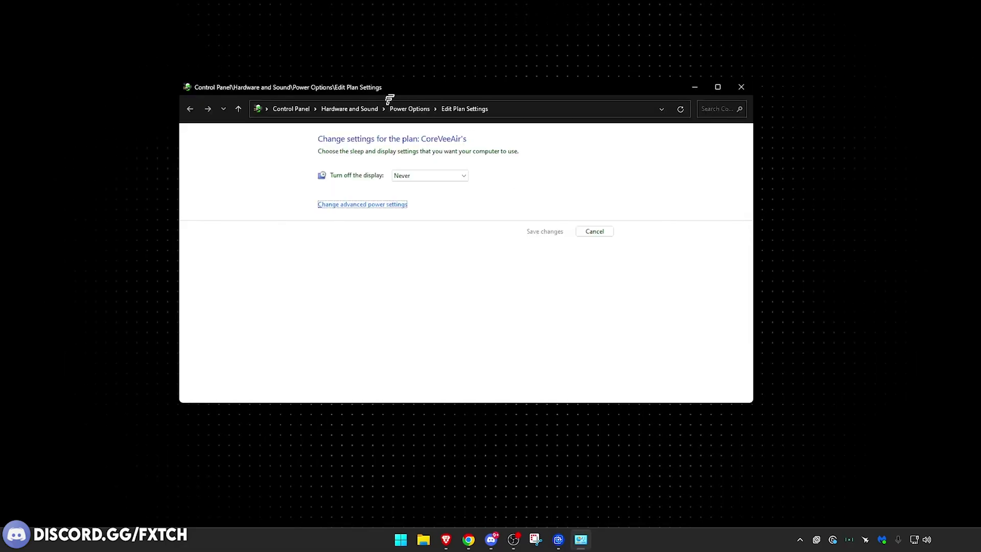
left_click(404, 108)
Make the second Ultimate Performance plan active and open its plan settings
scroll(353, 325, "down", 3)
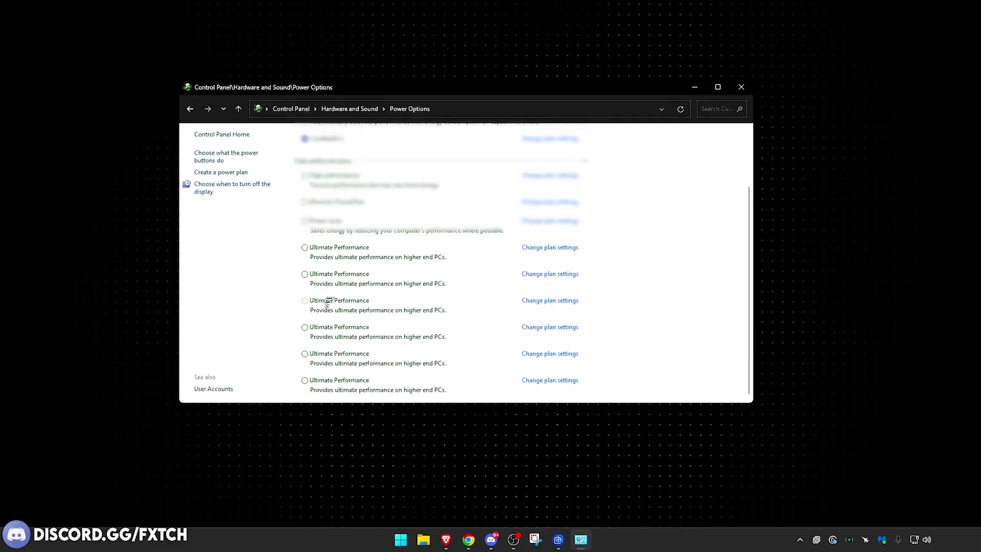
left_click(305, 302)
key("Up")
left_click(557, 276)
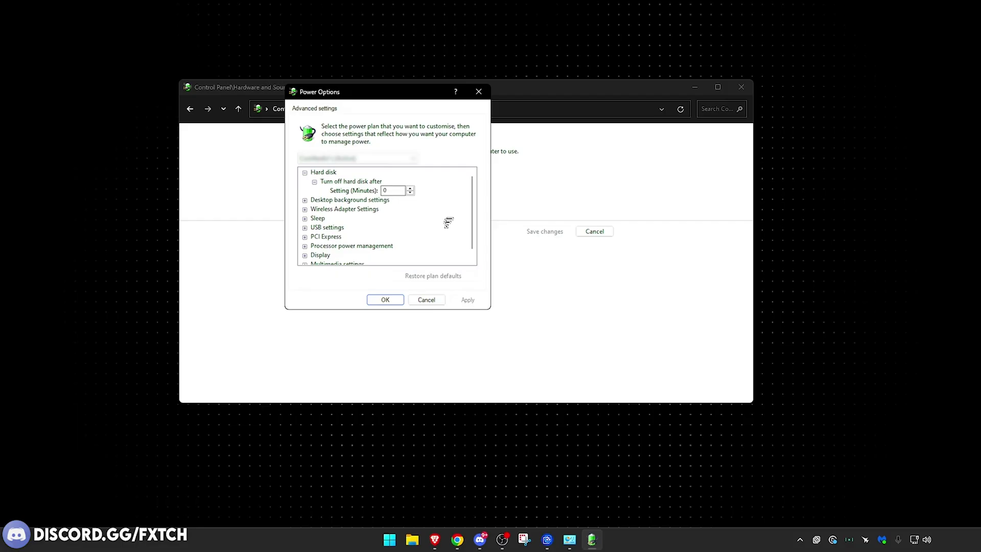
Check the desktop slide show setting and the wireless adapter Power Saving Mode (Maximum Performance)
scroll(447, 223, "down", 1)
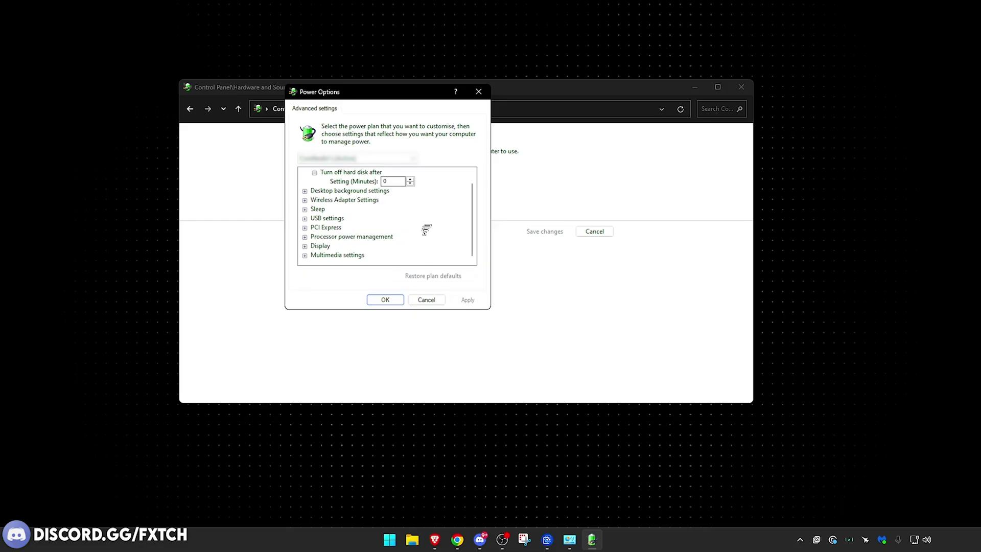
scroll(420, 229, "up", 1)
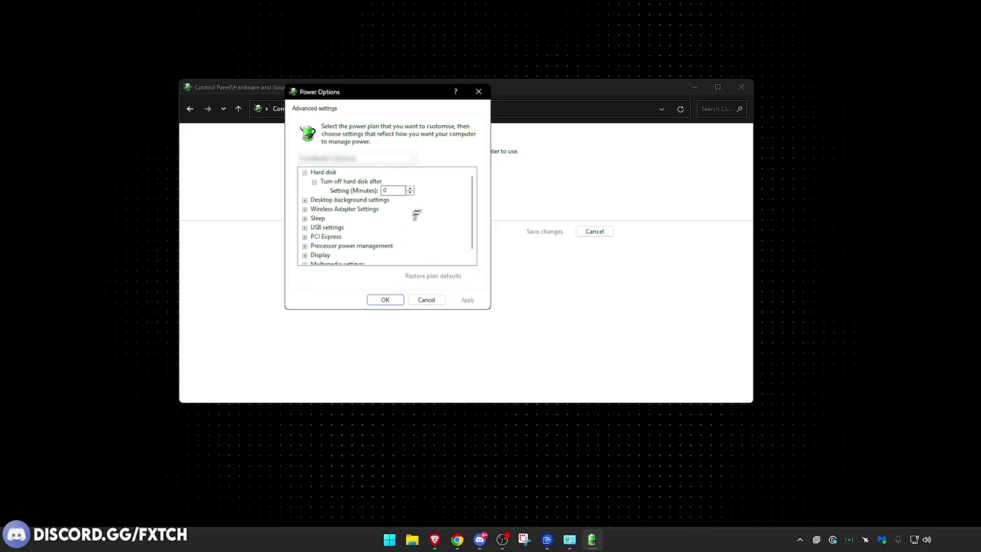
left_click(305, 200)
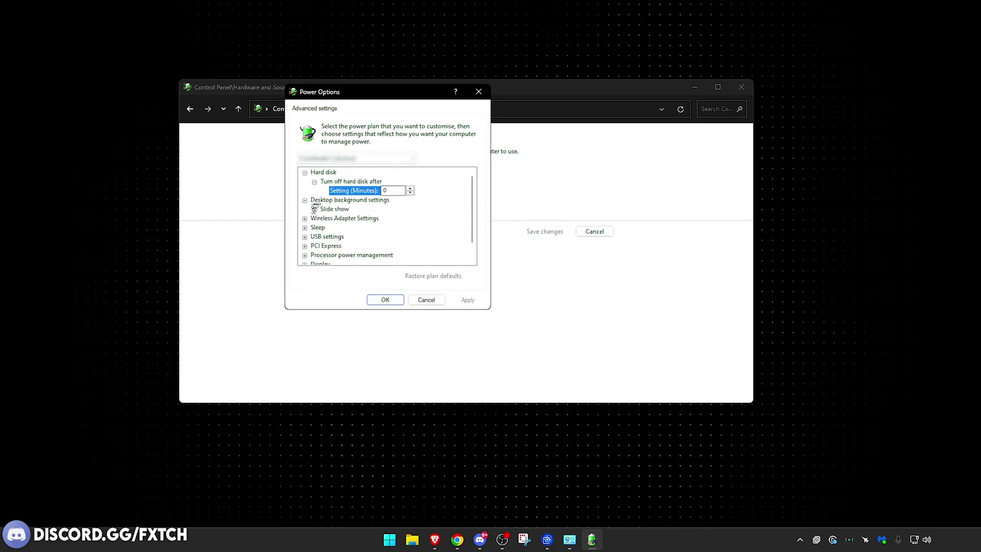
left_click(314, 210)
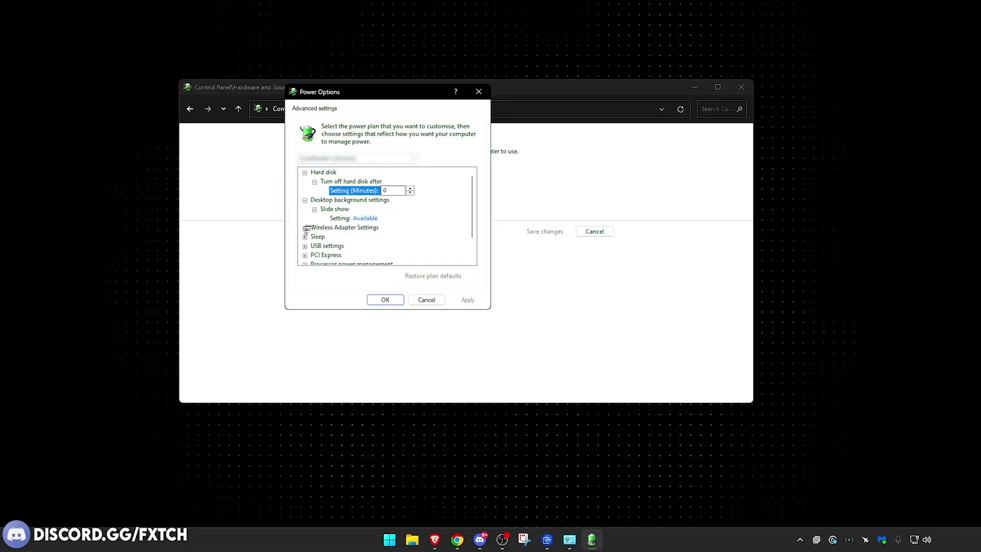
left_click(304, 227)
left_click(314, 237)
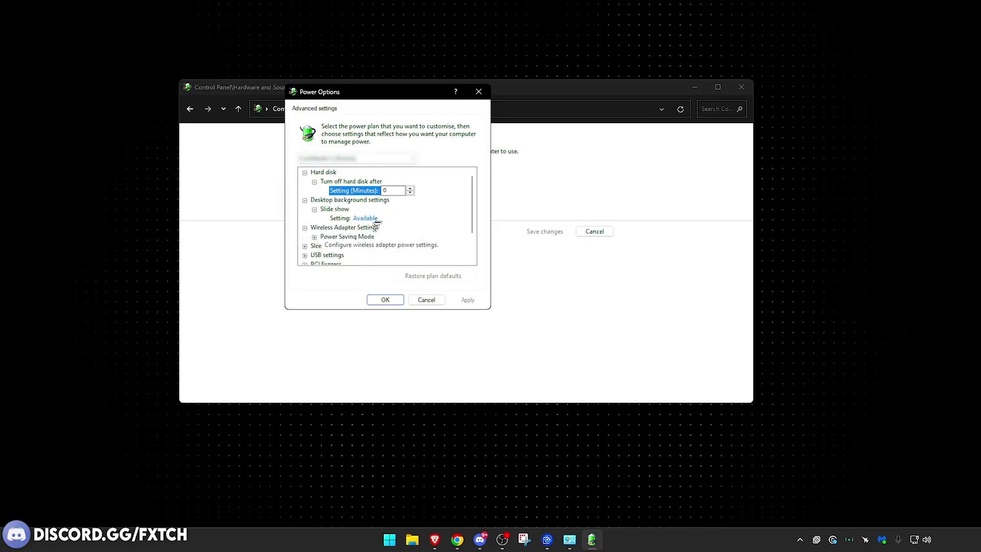
Check the Sleep wake-timer value and the USB selective suspend setting
scroll(338, 227, "down", 1)
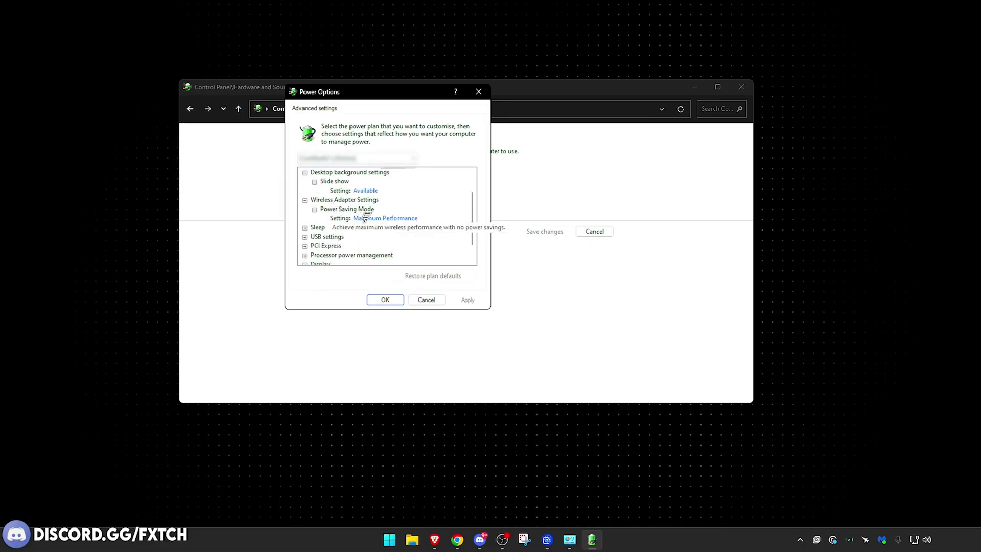
left_click(304, 227)
scroll(352, 227, "down", 1)
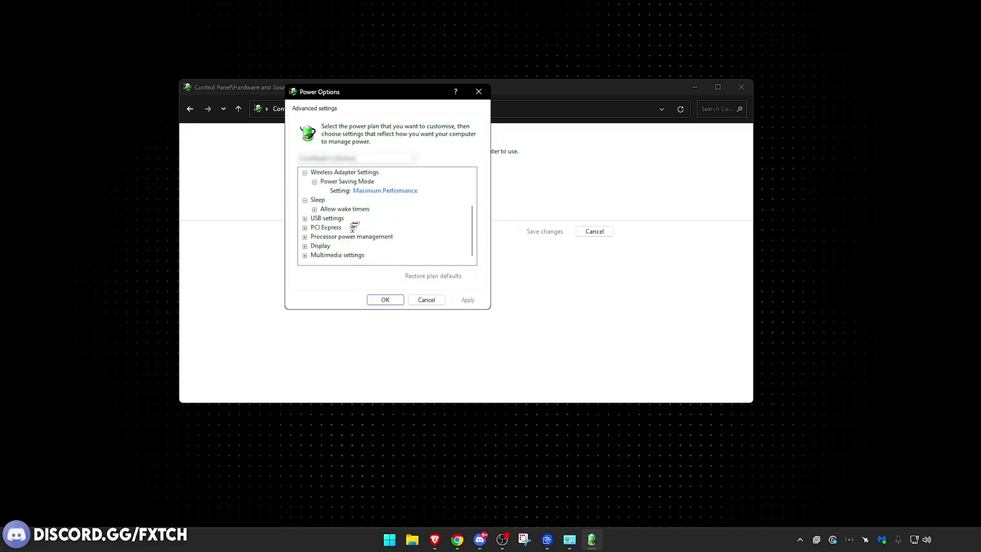
left_click(314, 208)
scroll(315, 220, "down", 1)
left_click(305, 219)
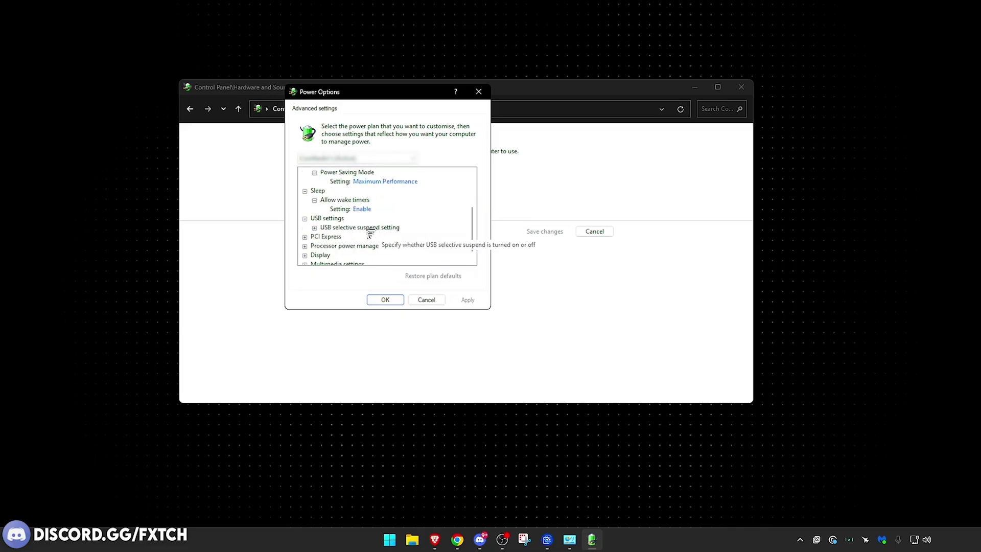
left_click(314, 228)
Confirm PCI Express Link State Power Management is Off and minimum and maximum processor states are 100%
scroll(388, 230, "down", 1)
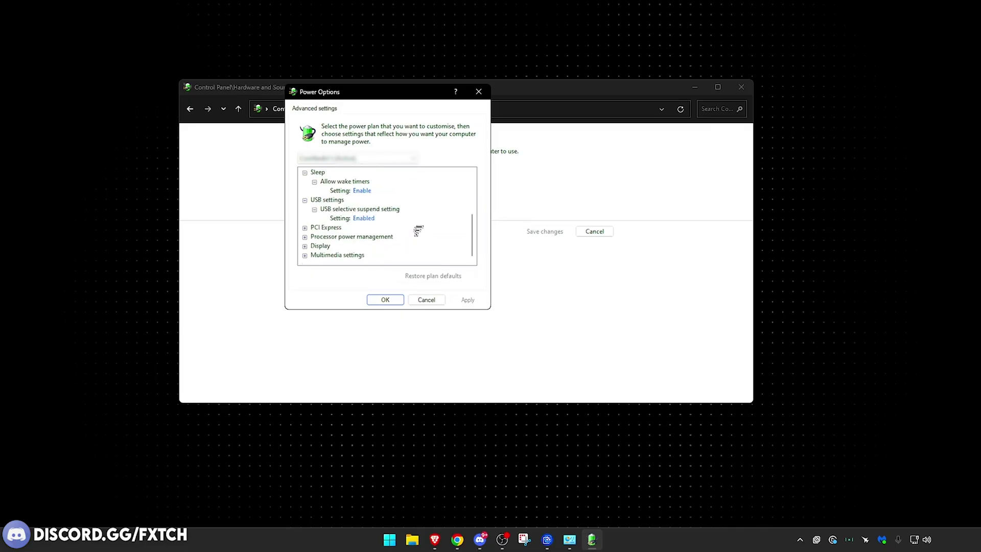
left_click(305, 227)
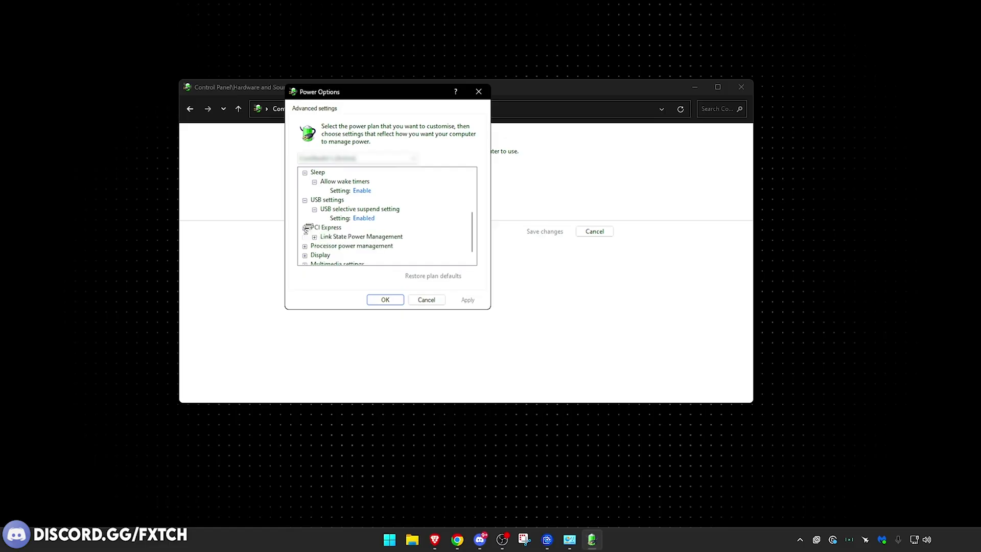
scroll(312, 224, "down", 1)
double_click(335, 227)
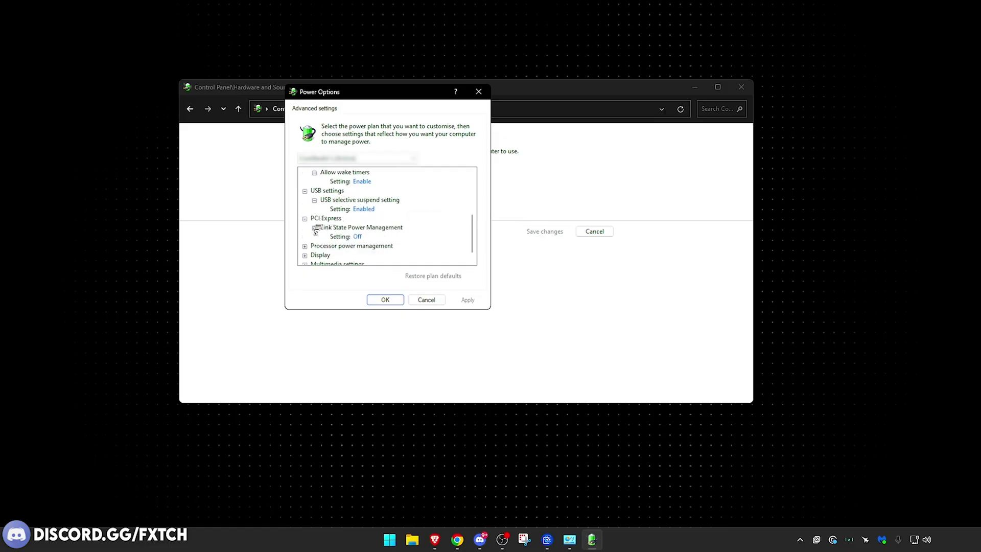
scroll(424, 231, "down", 1)
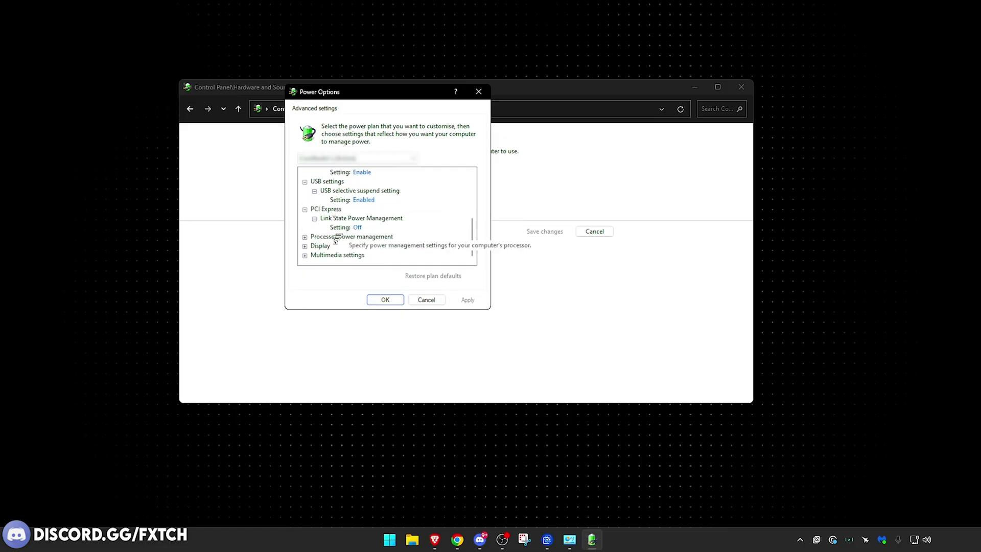
double_click(351, 237)
scroll(357, 237, "down", 1)
double_click(334, 227)
double_click(333, 245)
scroll(327, 240, "down", 1)
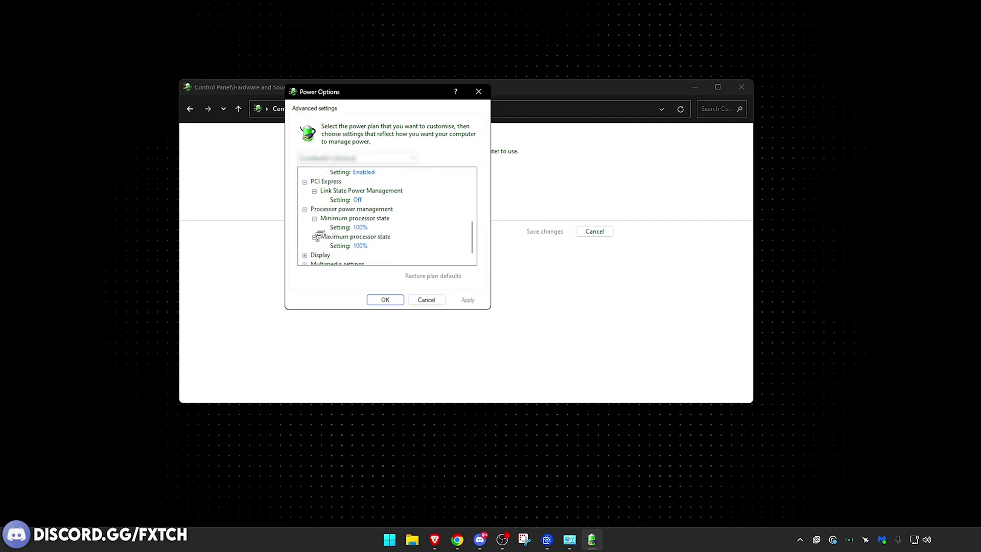
scroll(436, 221, "down", 1)
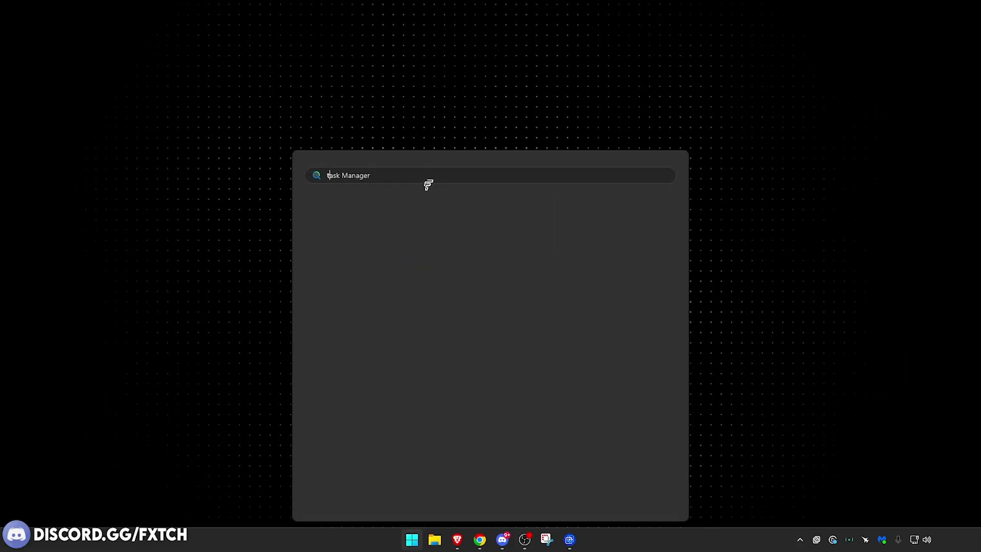
Open Task Manager's Startup apps list and inspect a disabled entry, SteelSeriesGG.exe and Razer Synapse 3.exe
key("Return")
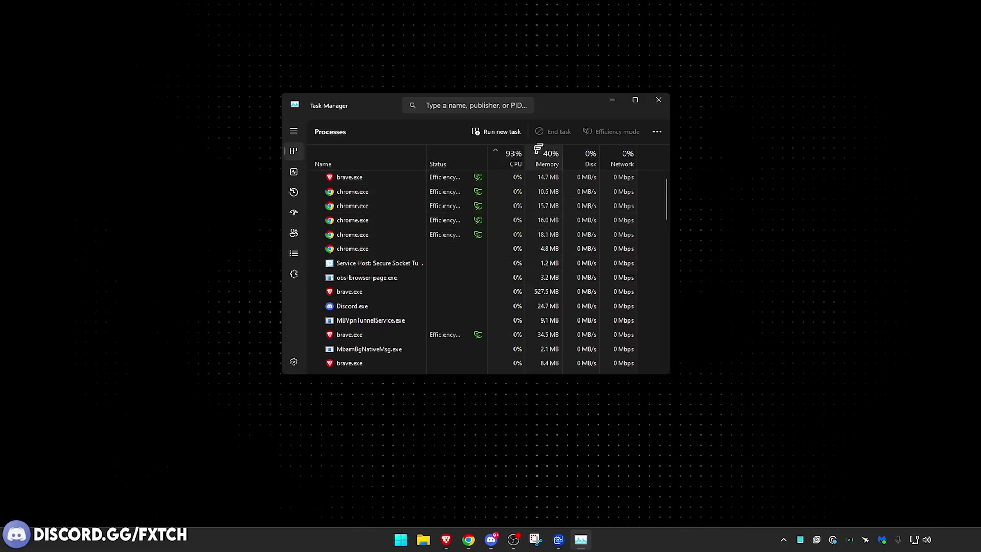
left_click(293, 217)
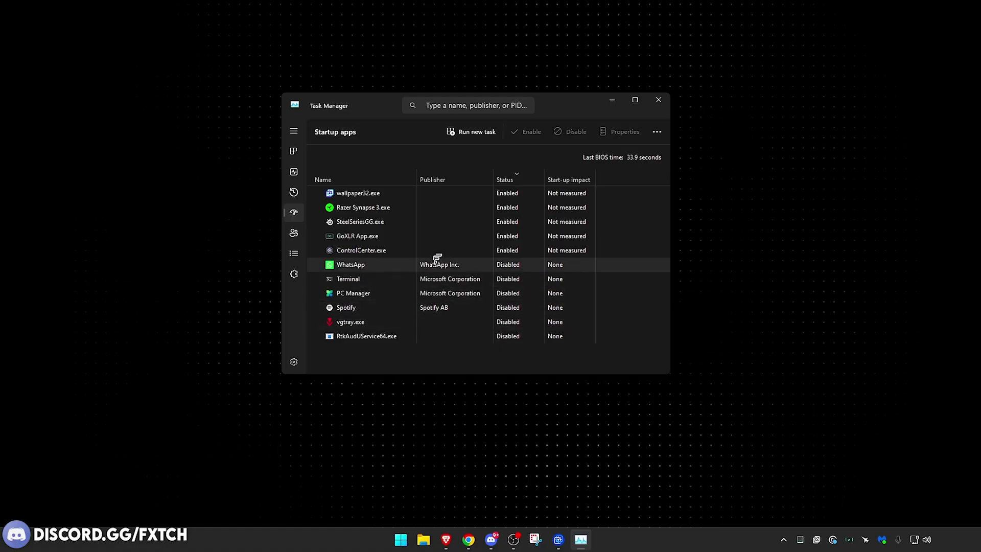
left_click(433, 282)
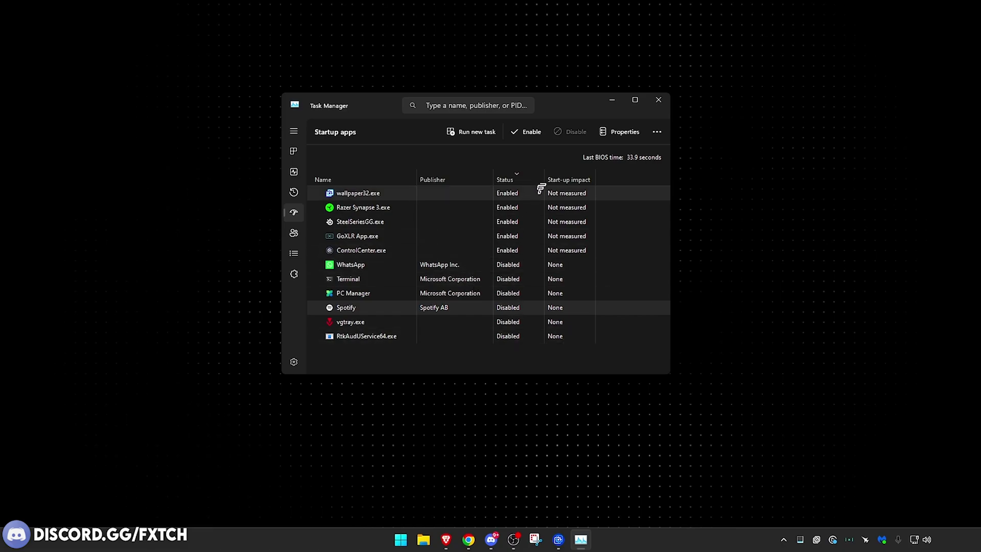
left_click(391, 223)
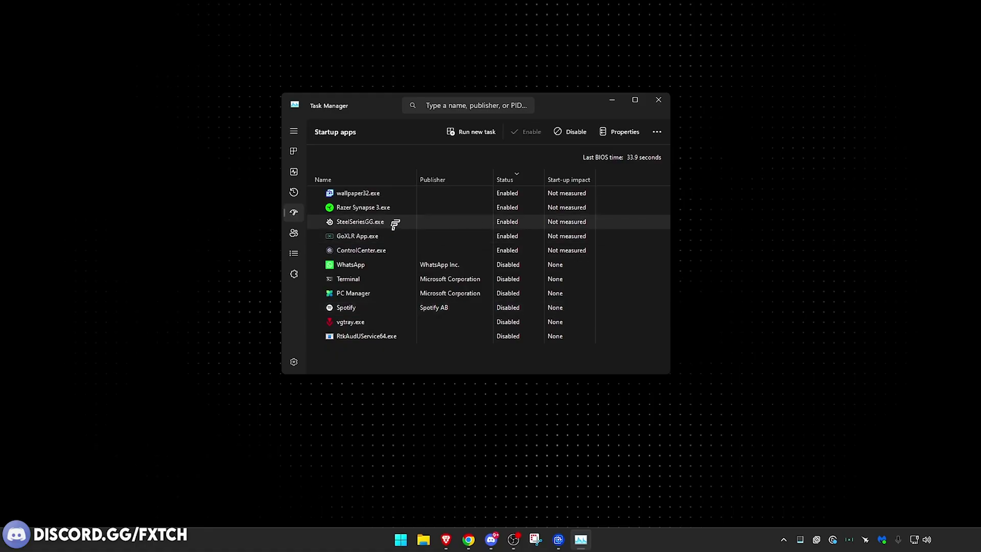
left_click(381, 209)
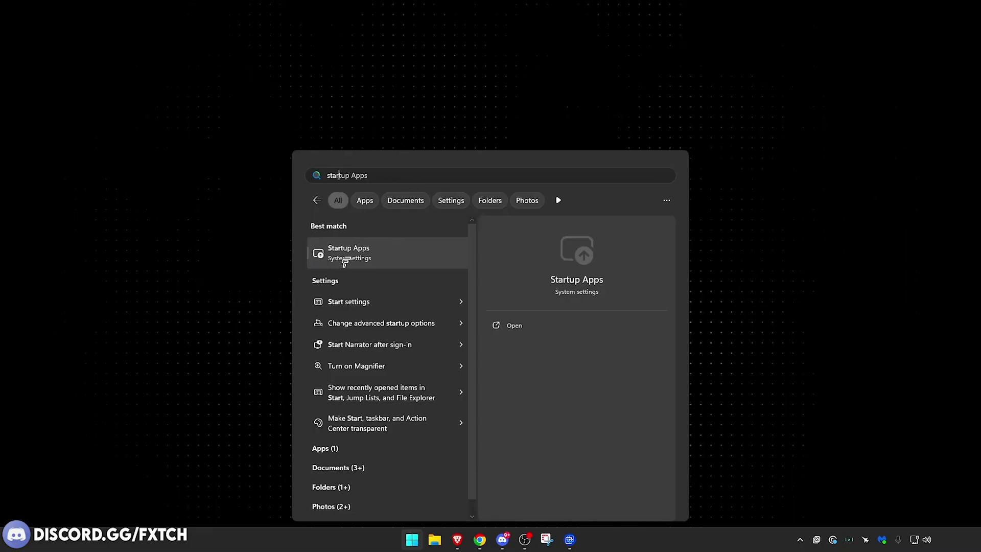
Open Settings > Apps > Startup and scroll through each app's On/Off launch state
left_click(346, 262)
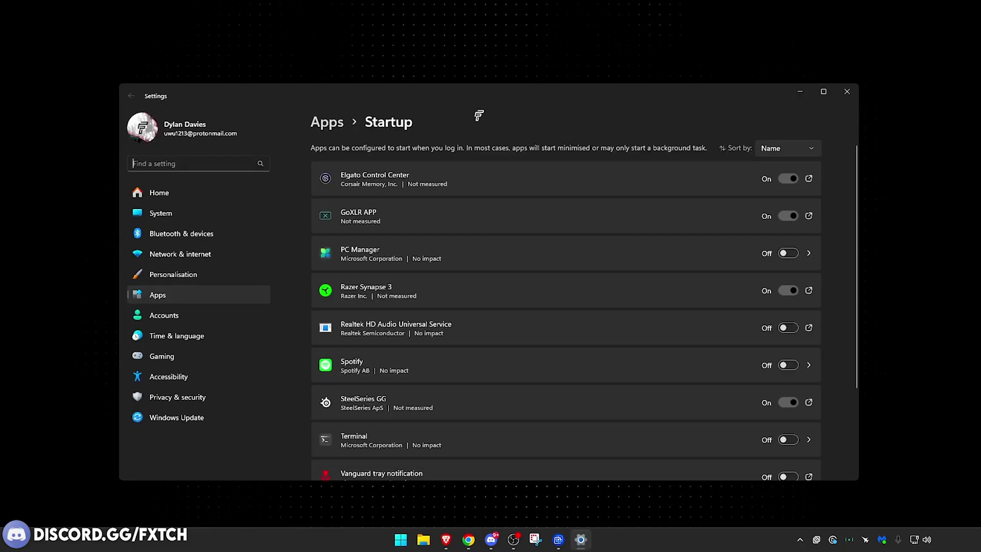
scroll(576, 403, "down", 2)
scroll(581, 417, "up", 2)
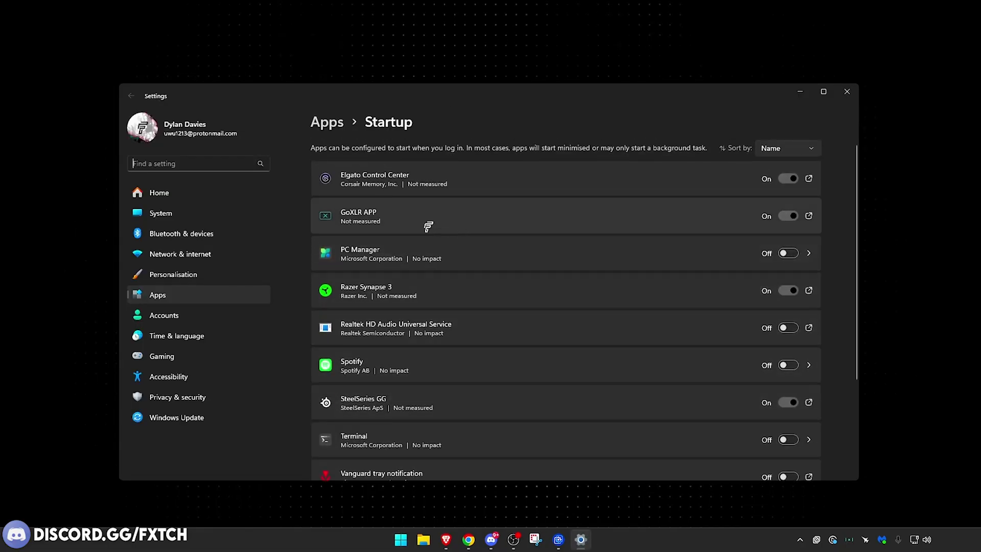
scroll(772, 433, "down", 3)
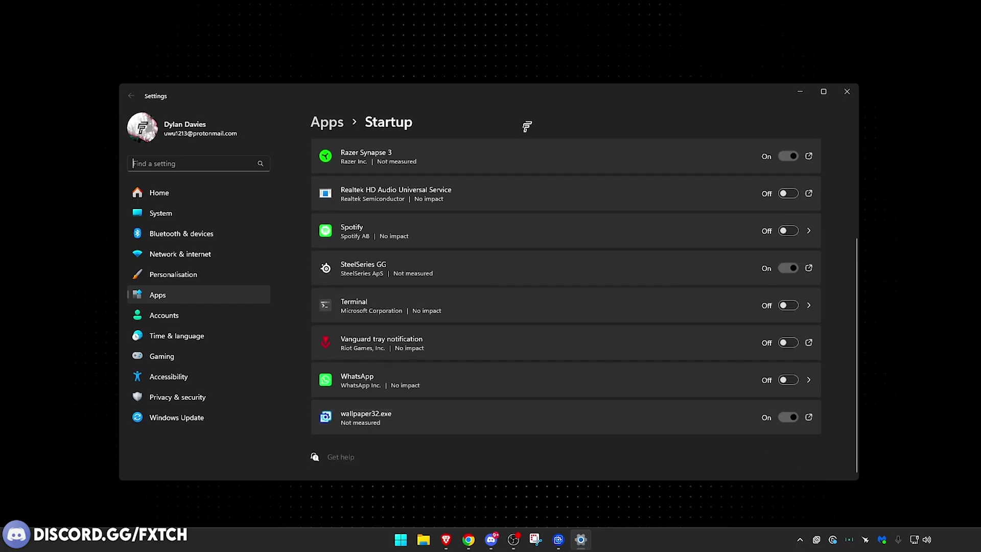
scroll(803, 437, "up", 3)
Search Windows for 'background apps'
scroll(658, 437, "down", 3)
scroll(733, 149, "up", 3)
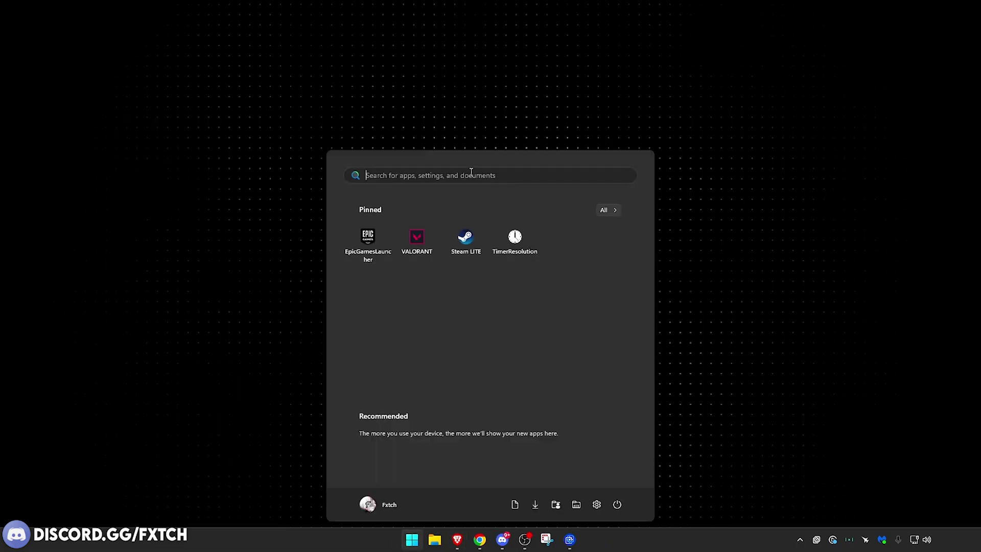
type("ba")
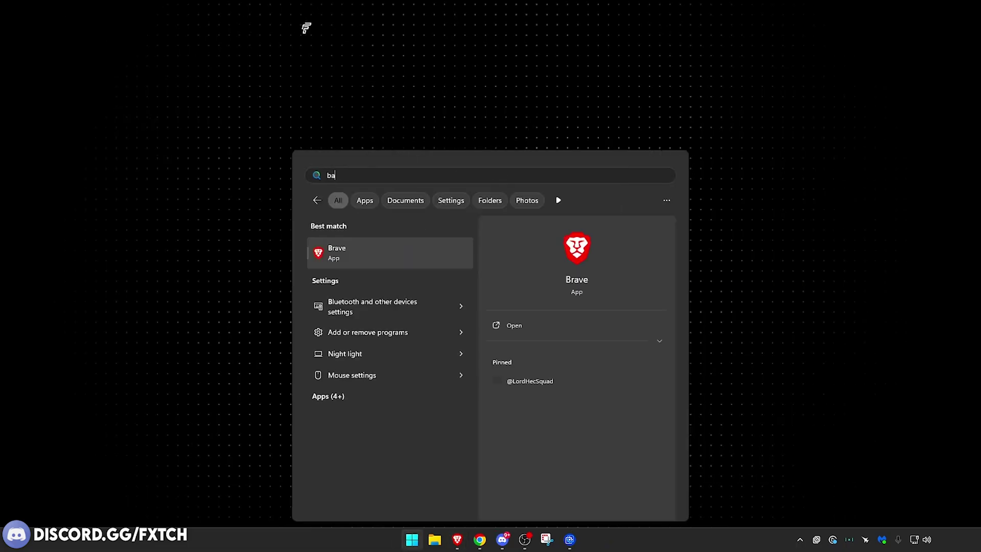
type("ckground apps")
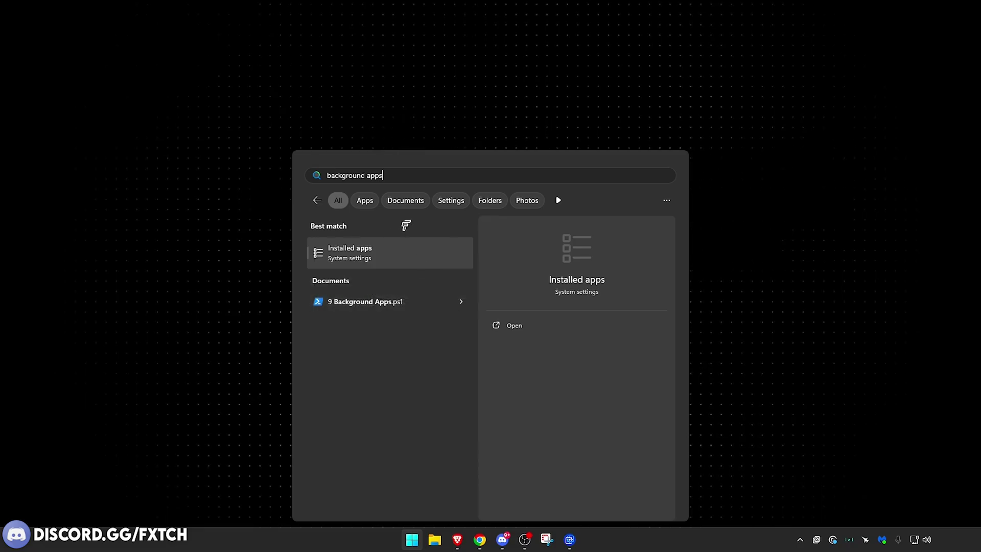
Open the Installed apps page and scroll up and down through the 78 apps
left_click(383, 250)
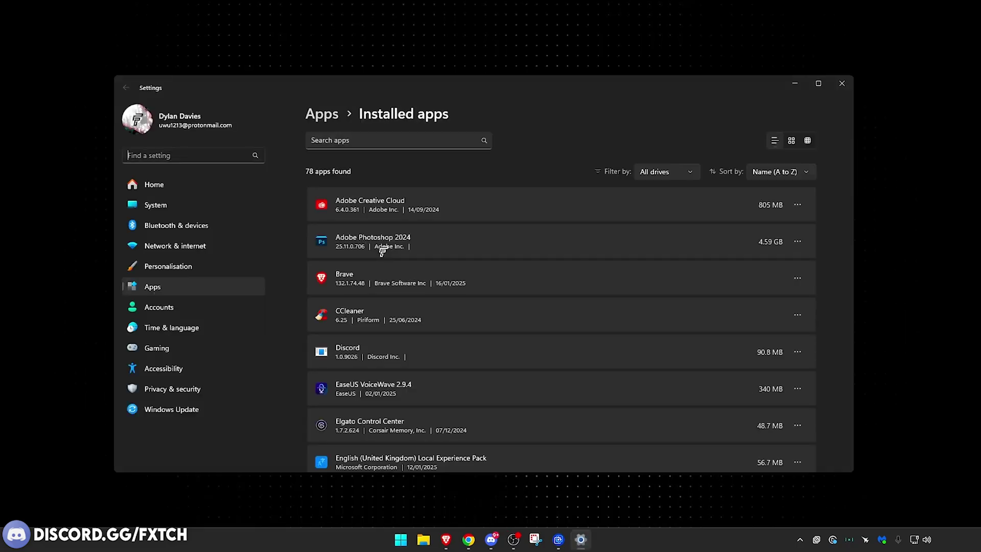
scroll(551, 267, "down", 20)
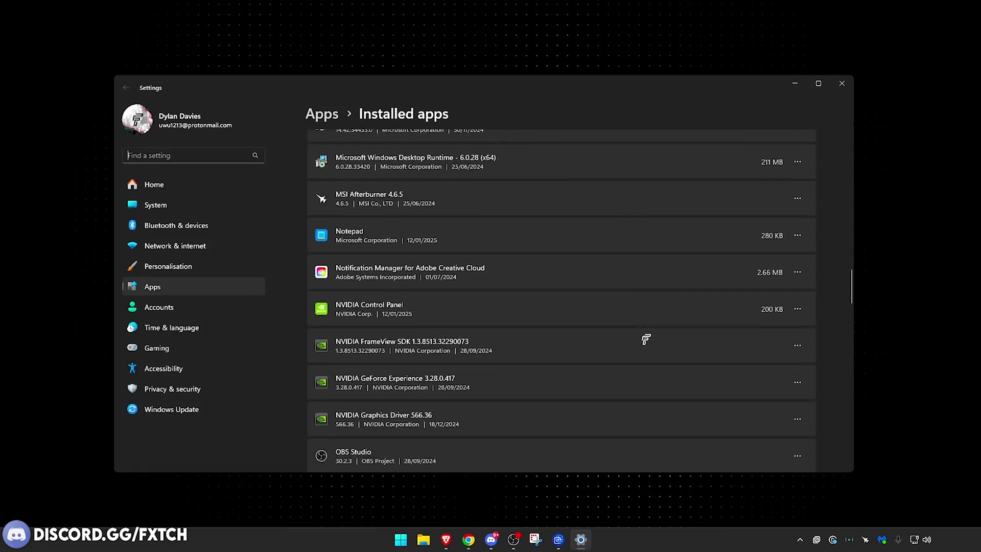
scroll(683, 363, "up", 20)
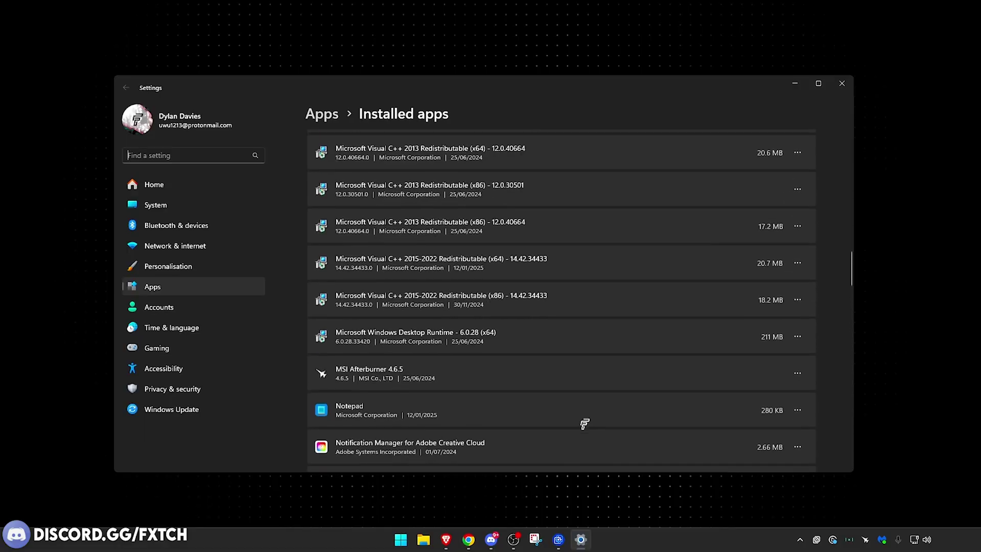
scroll(596, 404, "up", 15)
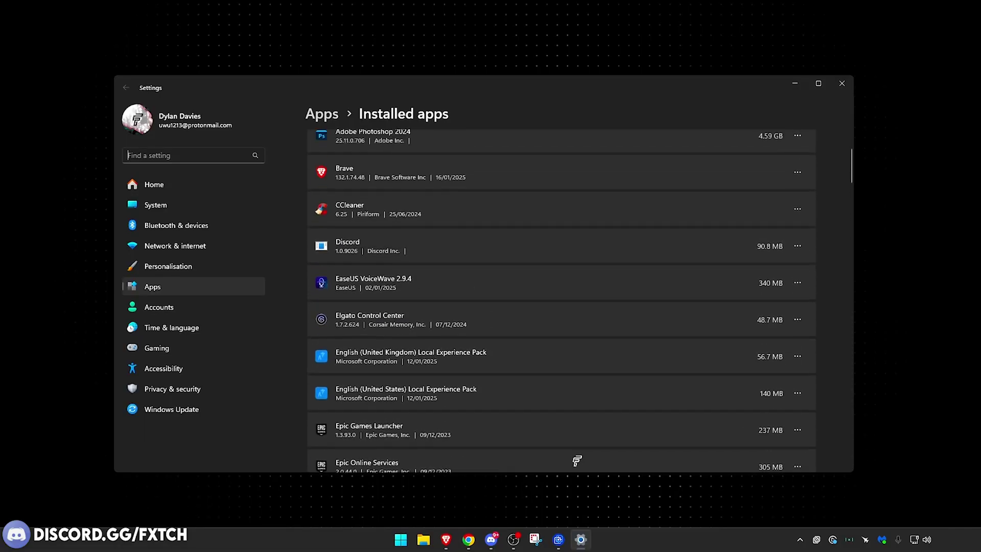
scroll(575, 452, "down", 5)
scroll(562, 429, "up", 5)
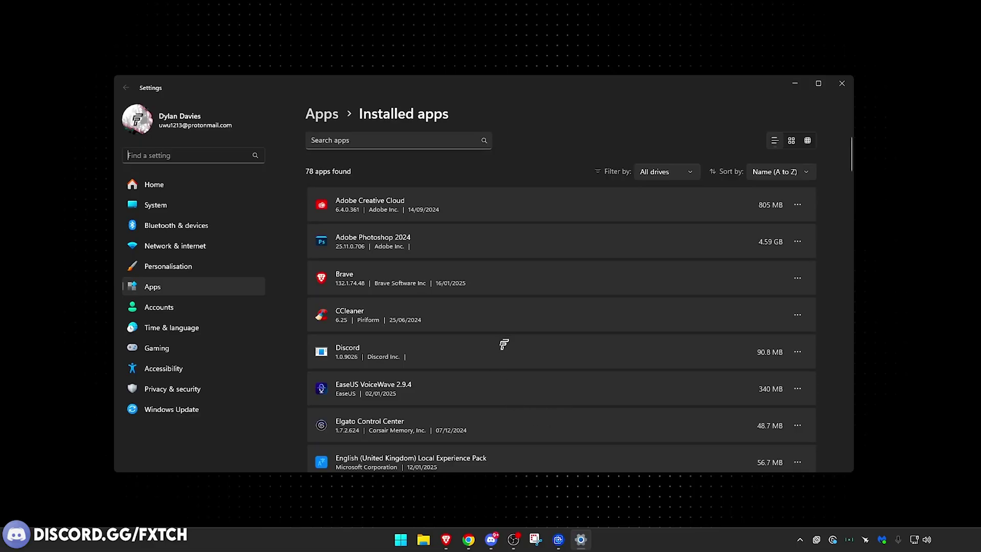
scroll(567, 328, "down", 5)
scroll(527, 379, "up", 5)
scroll(596, 327, "down", 15)
scroll(561, 388, "down", 20)
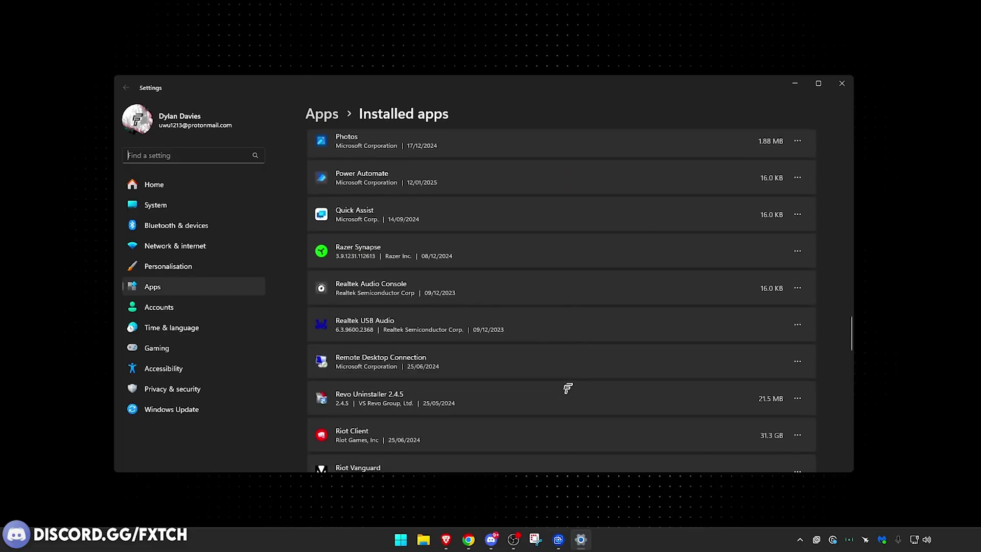
scroll(576, 377, "down", 3)
scroll(810, 400, "up", 6)
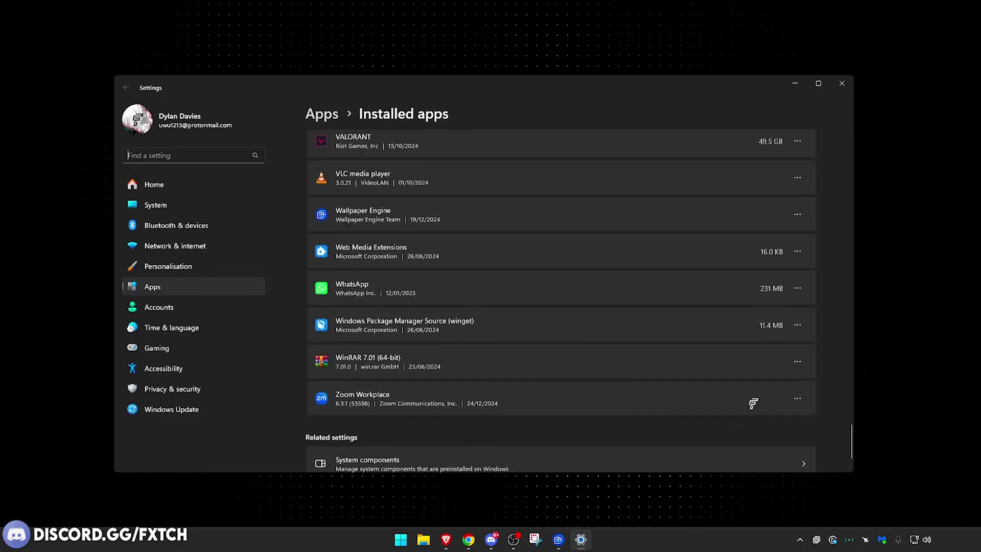
scroll(701, 379, "up", 20)
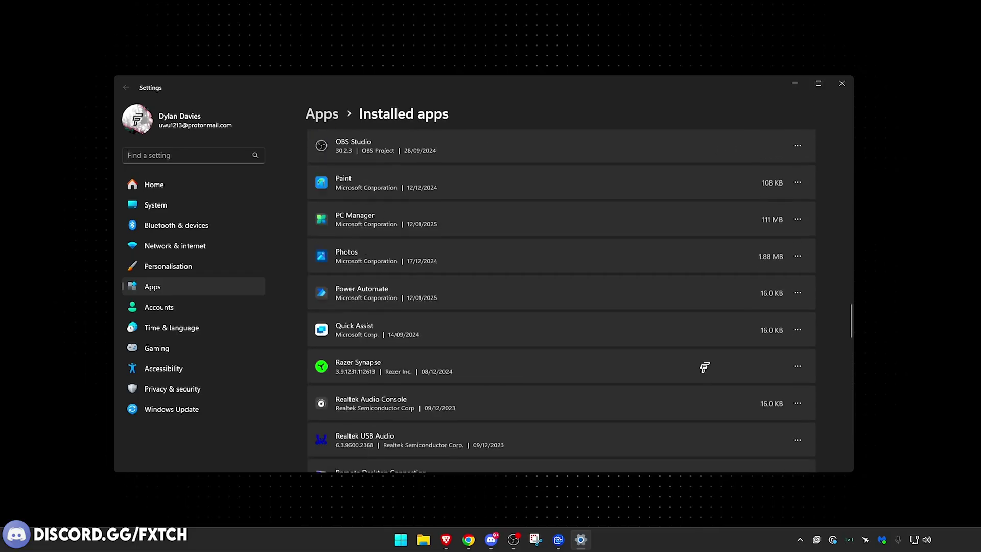
scroll(689, 422, "up", 1)
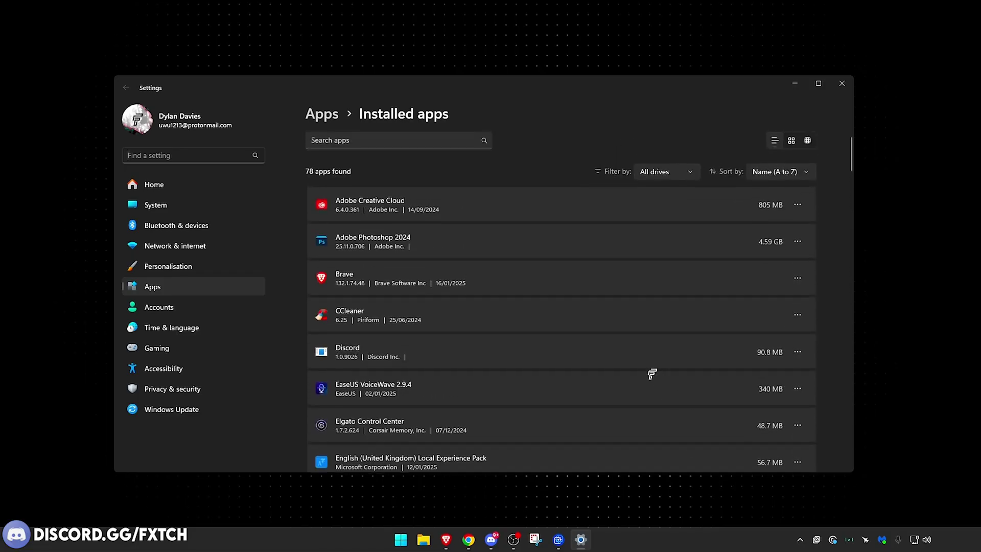
scroll(436, 246, "down", 7)
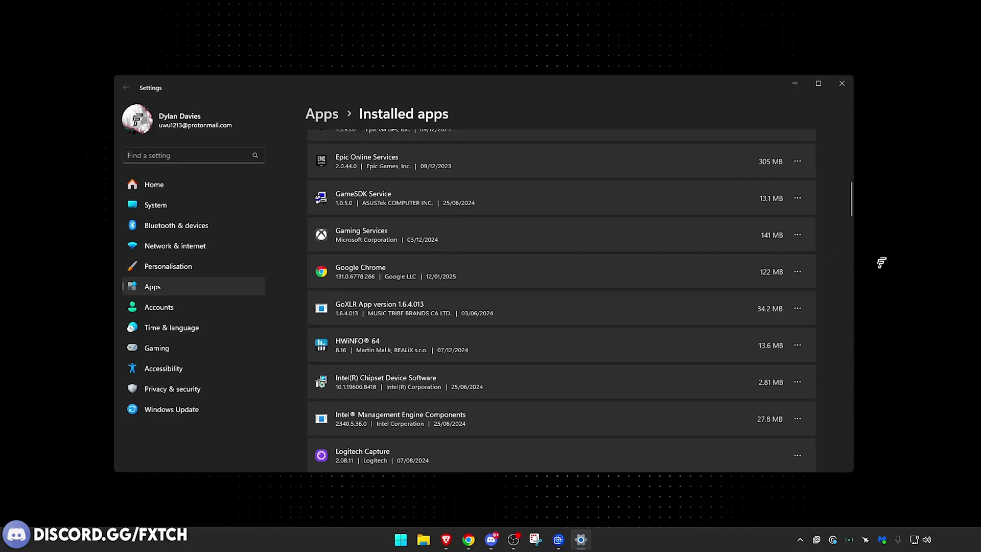
scroll(798, 225, "down", 8)
Open and dismiss Notepad's options menu, then scroll to the end of the list
left_click(798, 220)
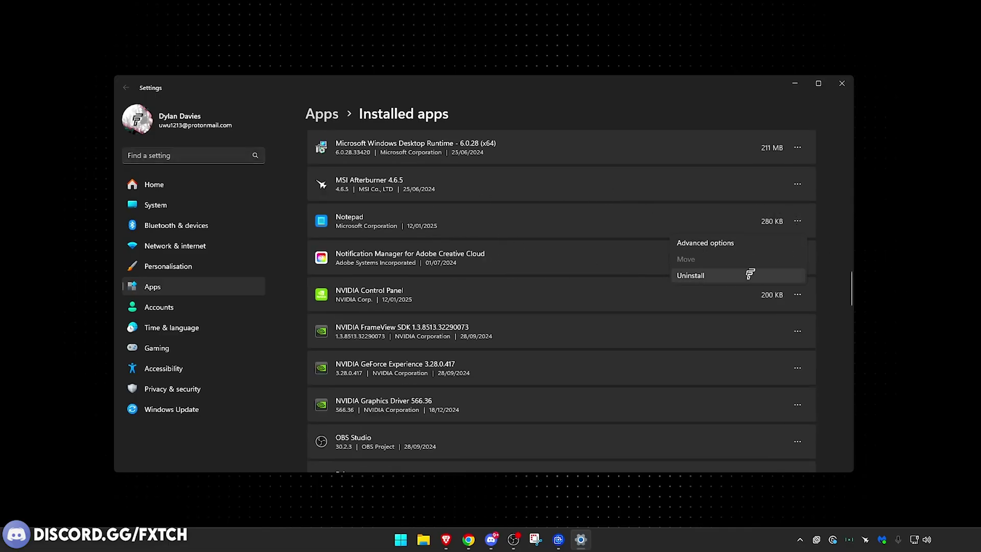
left_click(827, 236)
scroll(815, 234, "down", 10)
scroll(529, 378, "down", 10)
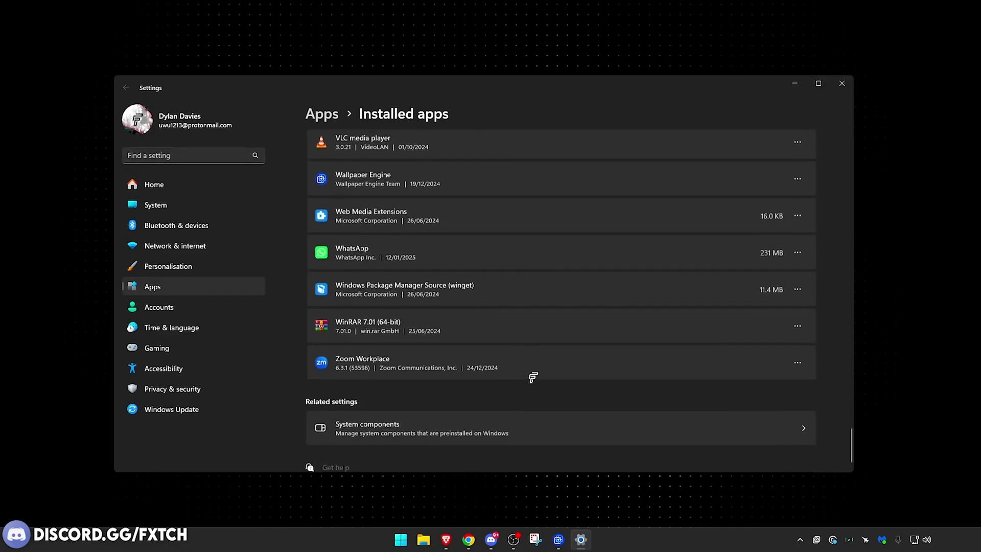
View the three system components, then close the Settings window
left_click(392, 406)
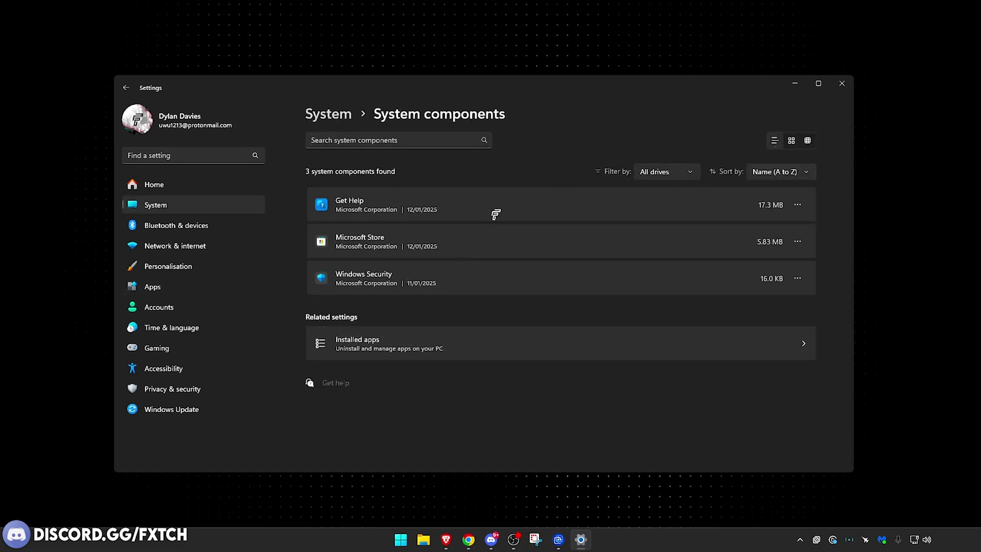
key("alt+F4")
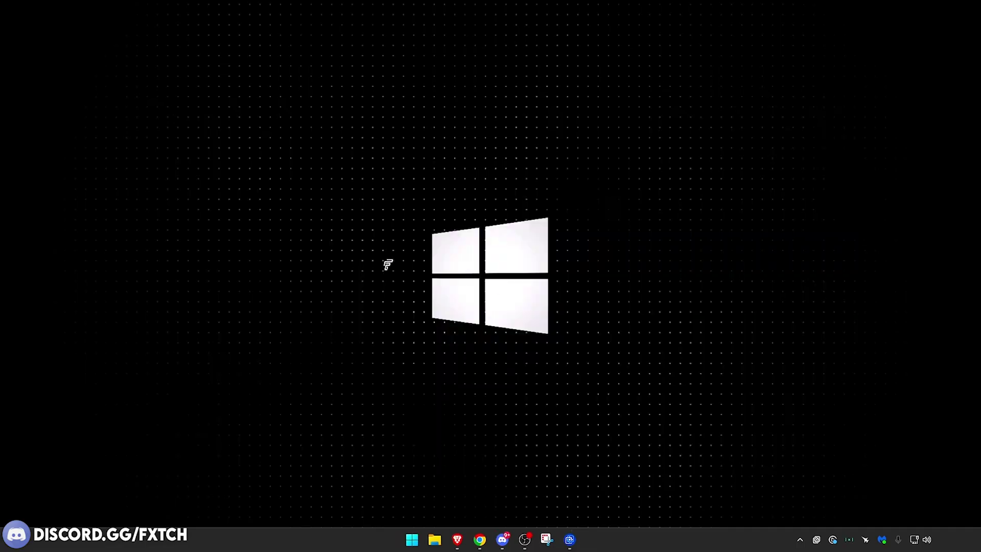
Launch Run from Start search and enter %temp% to open the user's Temp folder
key("super")
type("%")
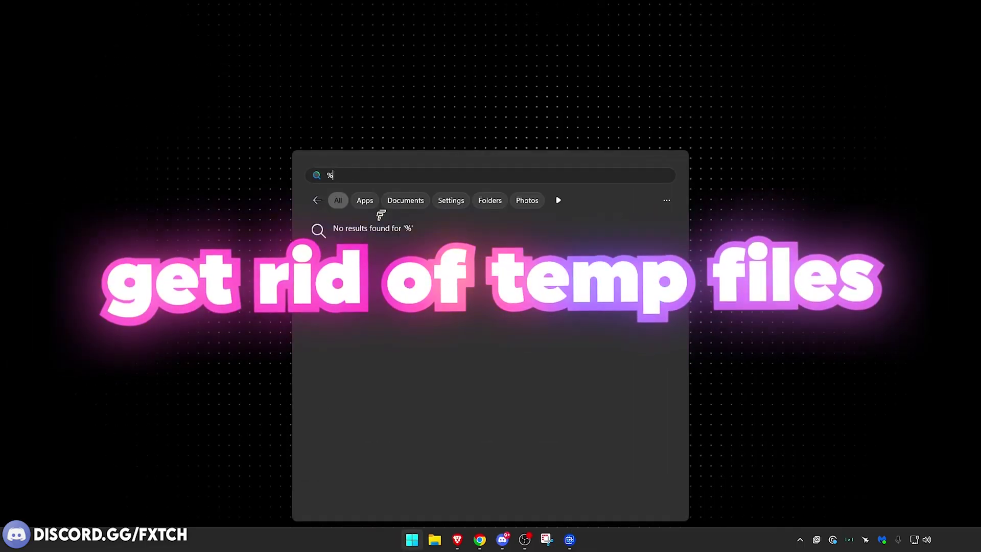
key("BackSpace")
type("run")
key("Return")
left_click_drag(135, 434, 365, 211)
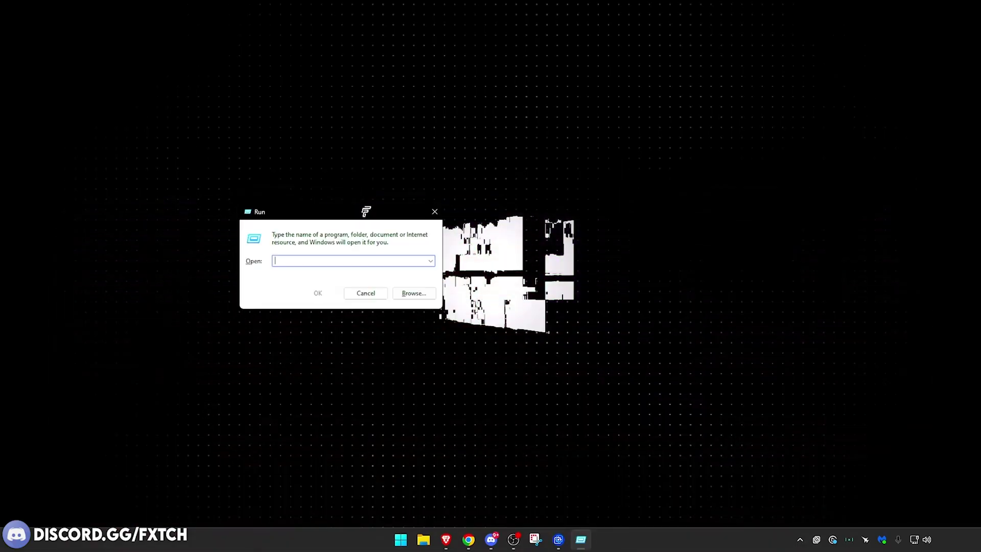
key("super")
key("Escape")
type("%%em")
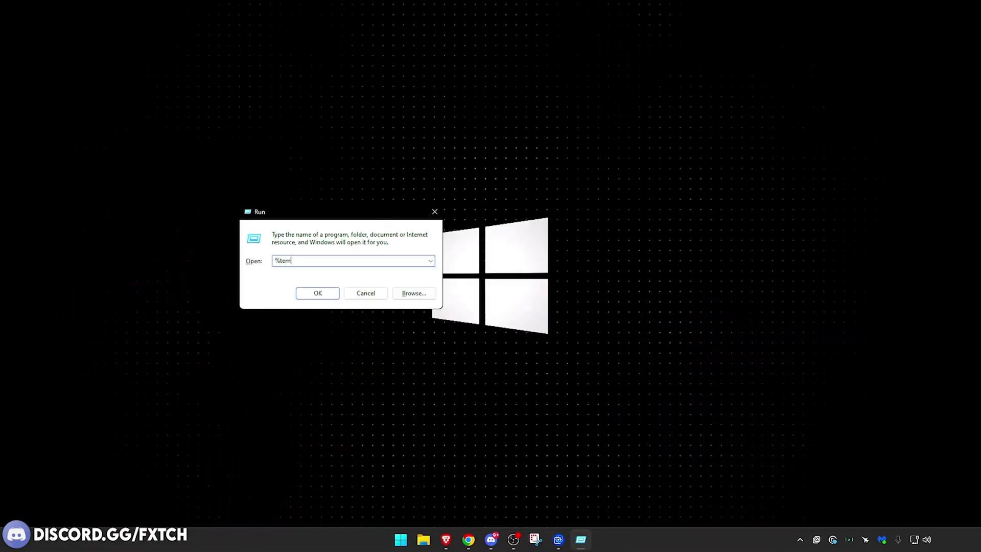
type("p%")
key("Return")
Select all the files and folders in the Temp folder
left_click_drag(545, 171, 149, 446)
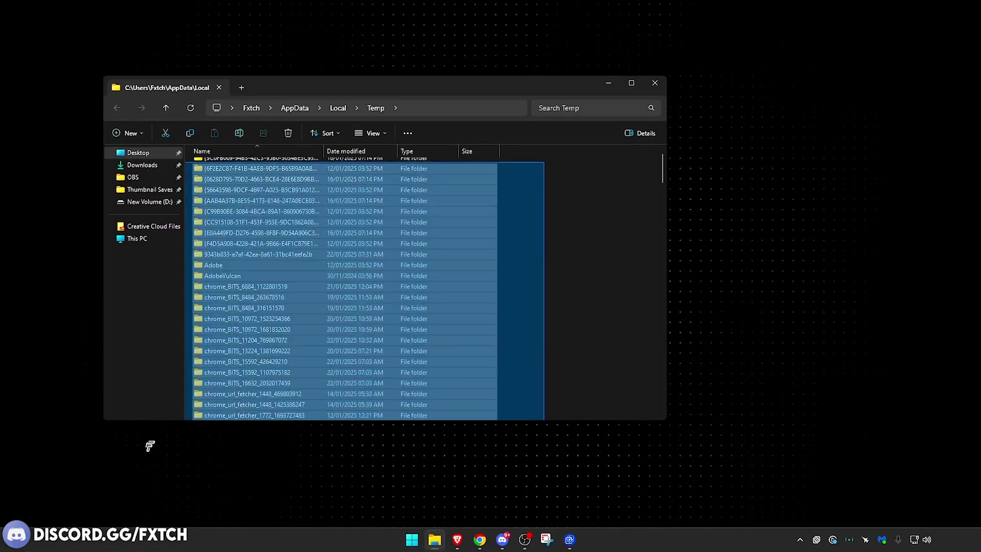
left_click(580, 230)
scroll(532, 253, "down", 20)
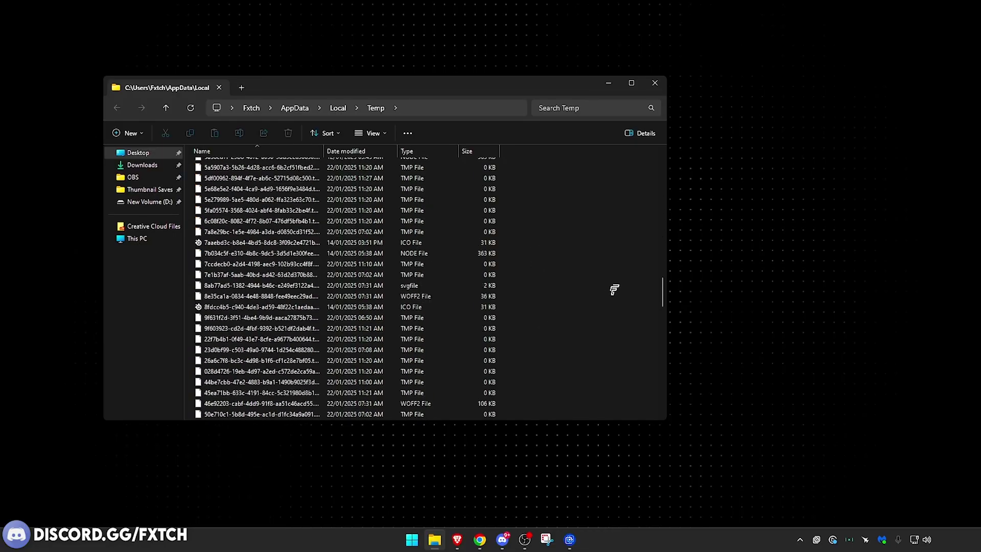
left_click_drag(662, 299, 648, 411)
key("ctrl+a")
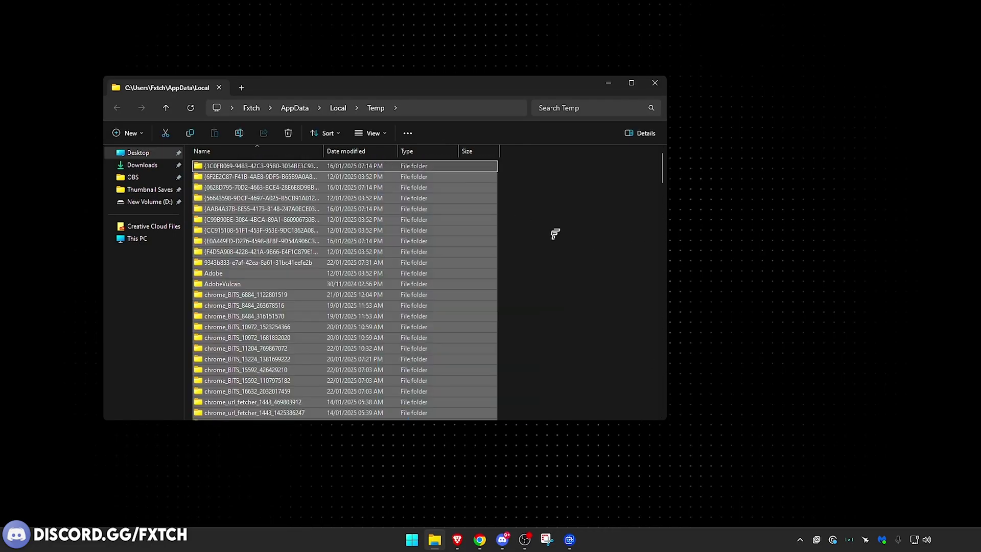
left_click(555, 234)
scroll(562, 285, "down", 20)
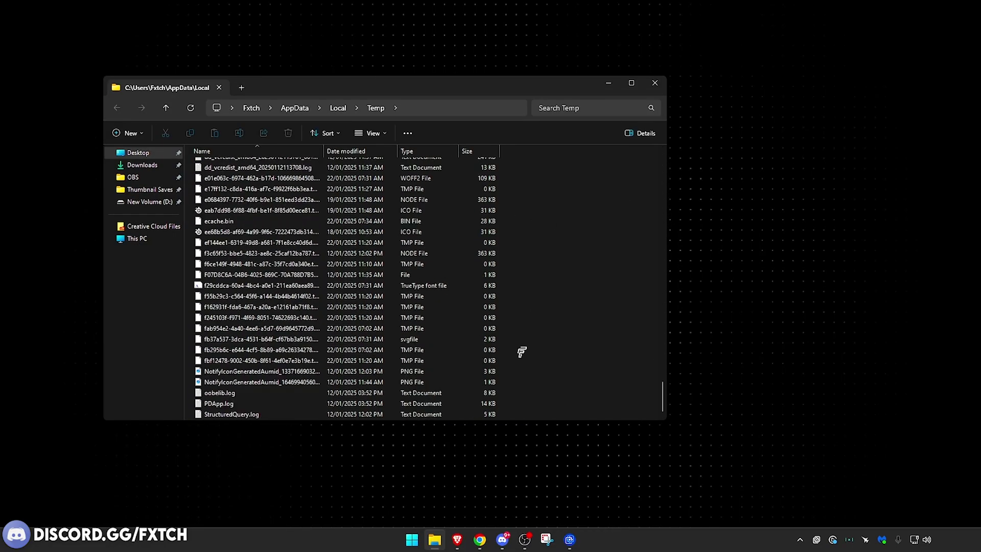
left_click_drag(515, 416, 262, 11)
key("super")
type("recovery Drive")
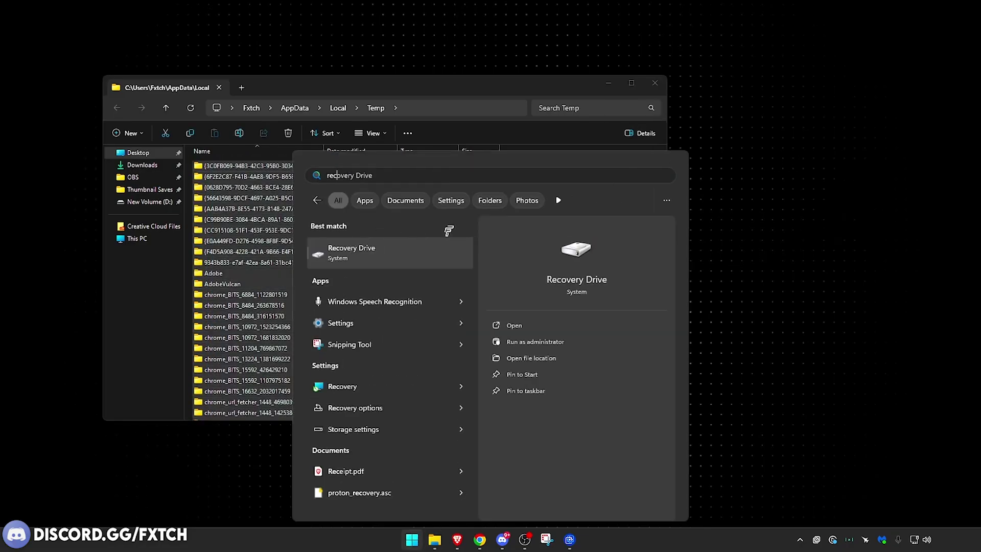
left_click(477, 92)
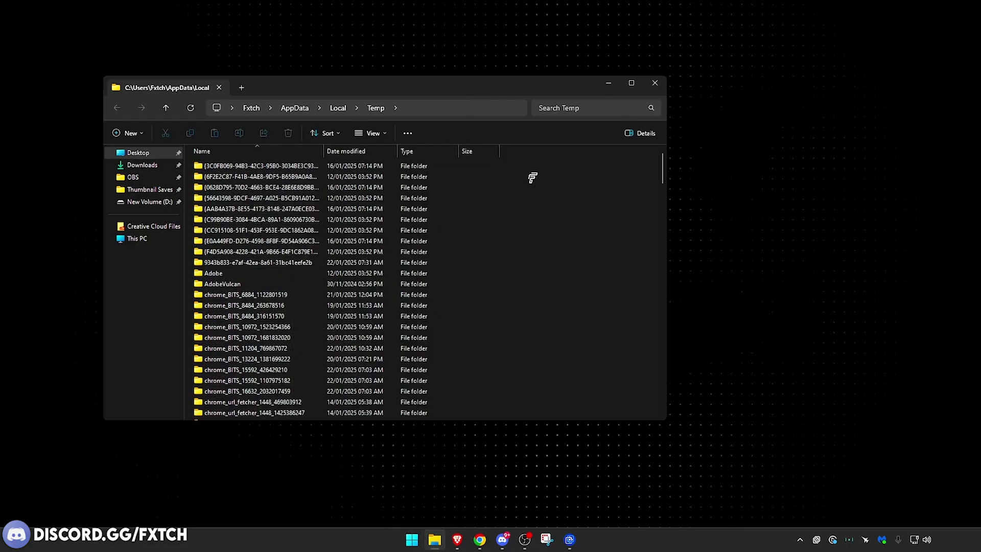
left_click_drag(531, 168, 142, 431)
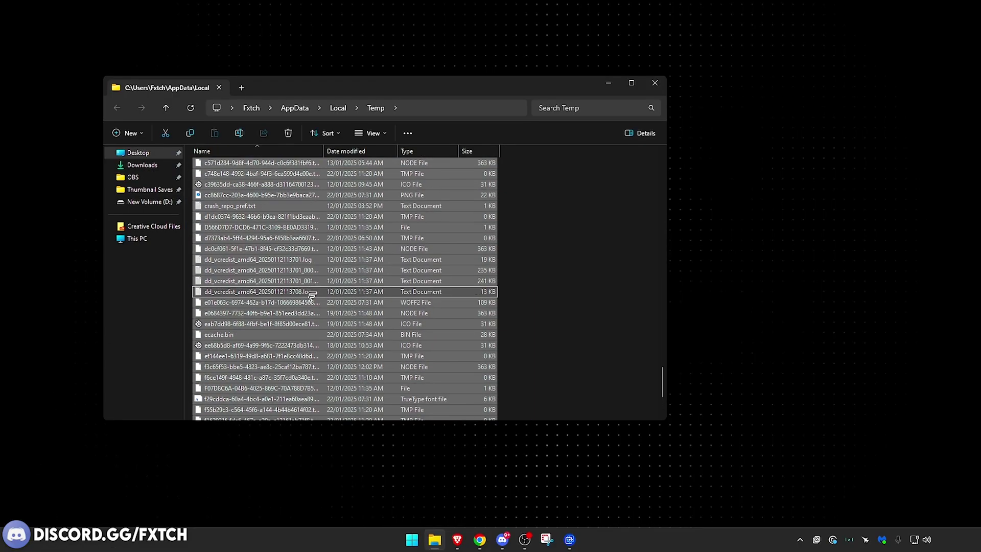
scroll(311, 296, "up", 20)
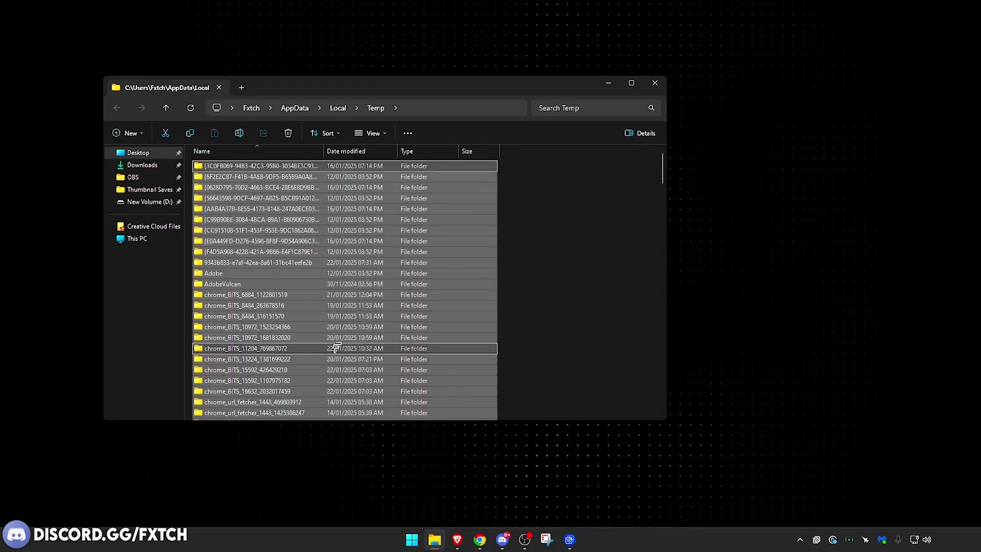
Delete the selected Temp items, granting permission and skipping every file still in use
right_click(346, 305)
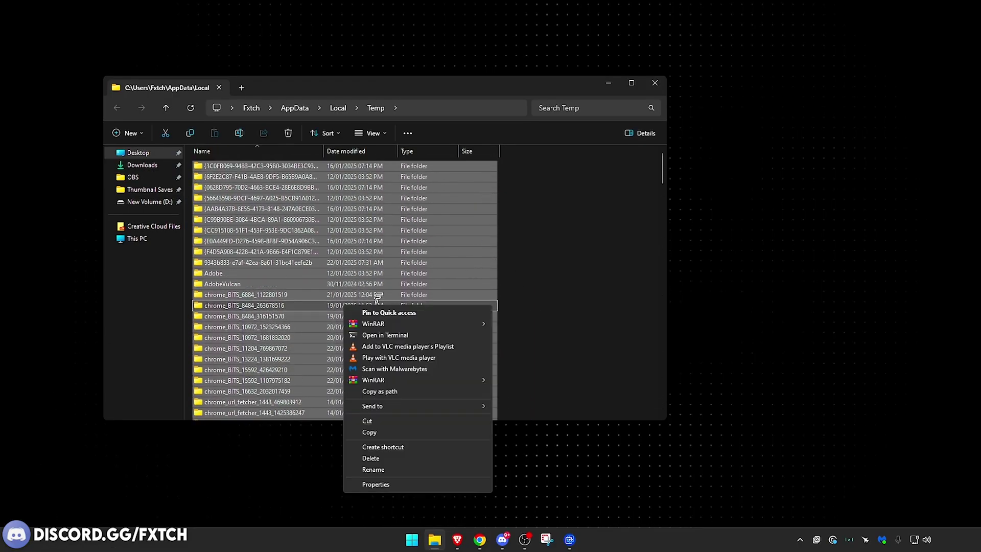
left_click(378, 458)
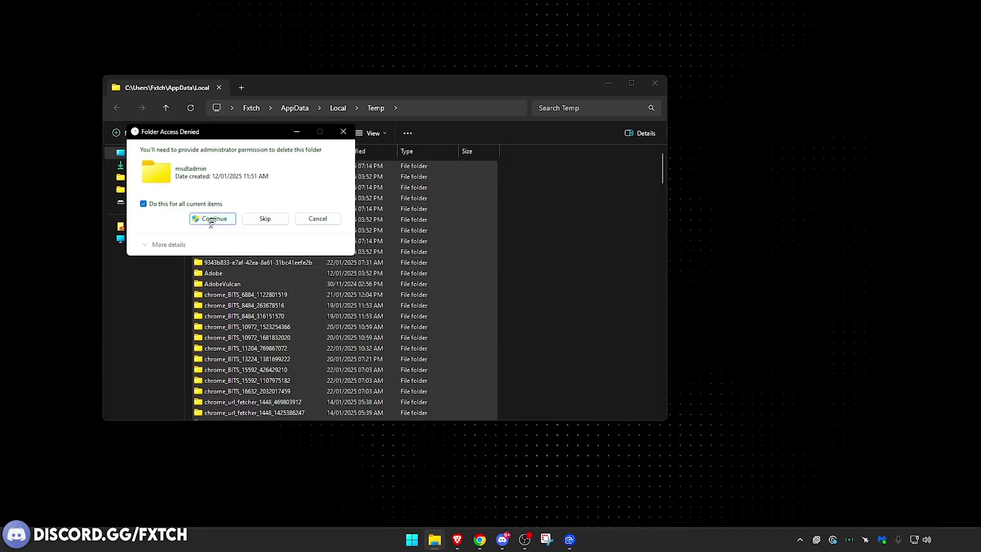
left_click(211, 220)
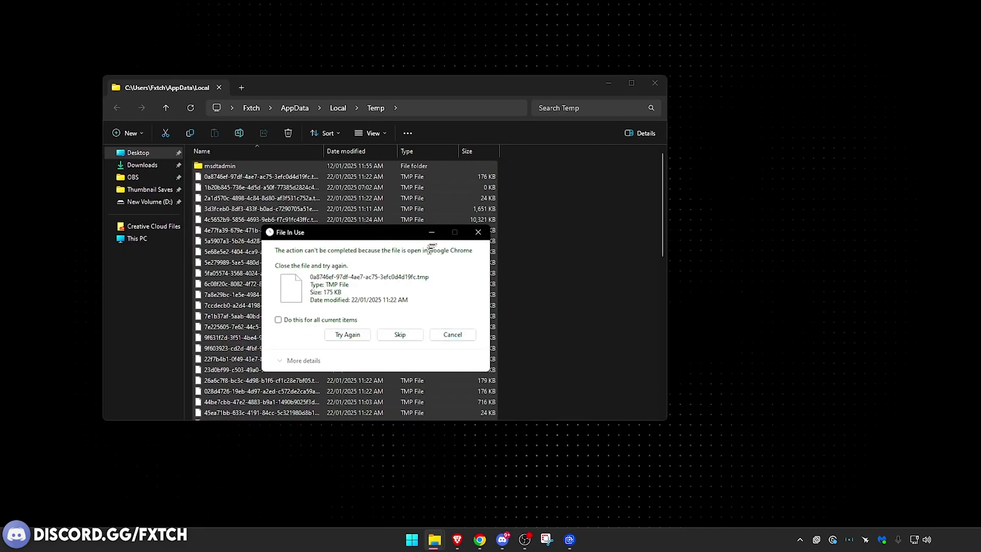
left_click(322, 321)
left_click(397, 335)
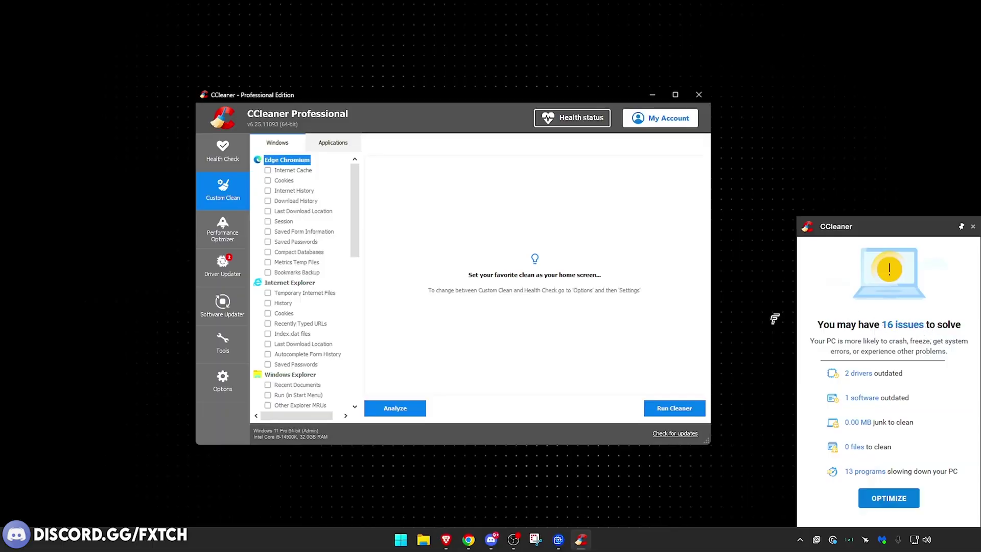
Check Health Check and Performance Optimizer, then confirm in Driver Updater that all 100 drivers are current
scroll(307, 251, "down", 12)
scroll(293, 252, "up", 12)
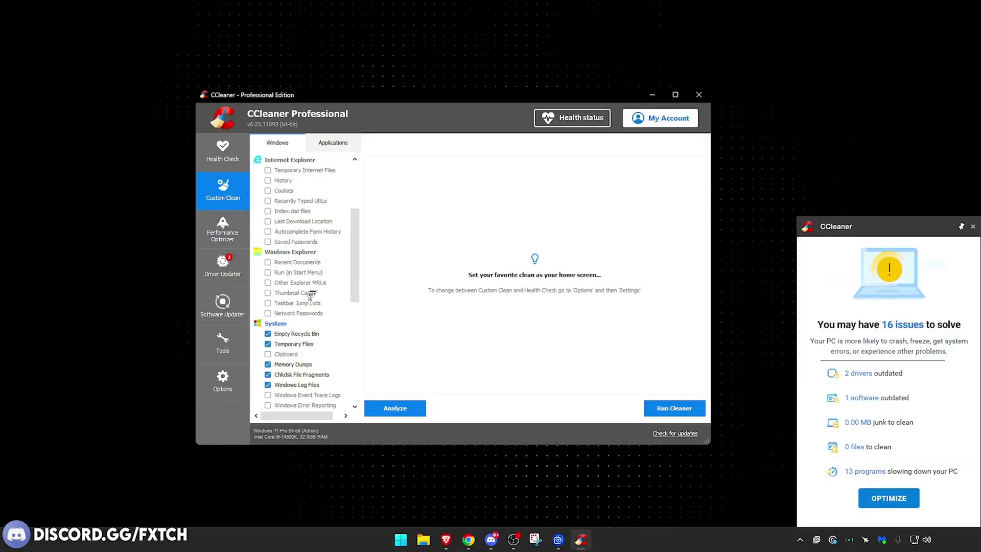
left_click(223, 152)
left_click(222, 229)
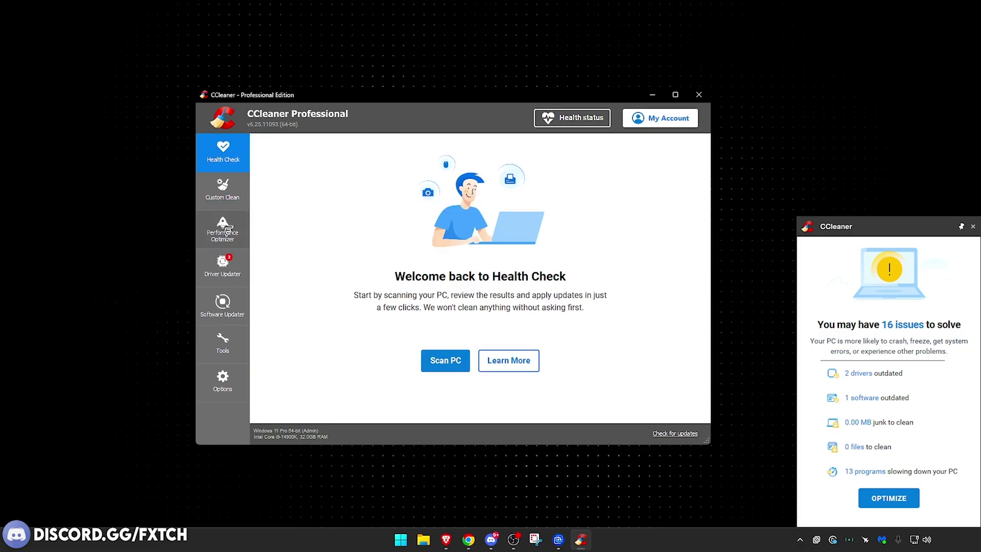
left_click(551, 301)
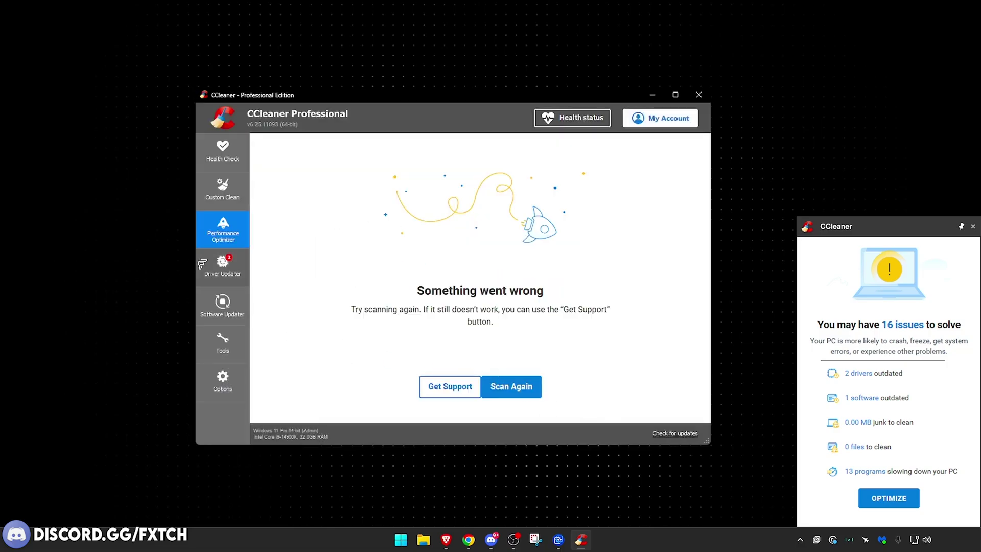
left_click(223, 266)
left_click(629, 209)
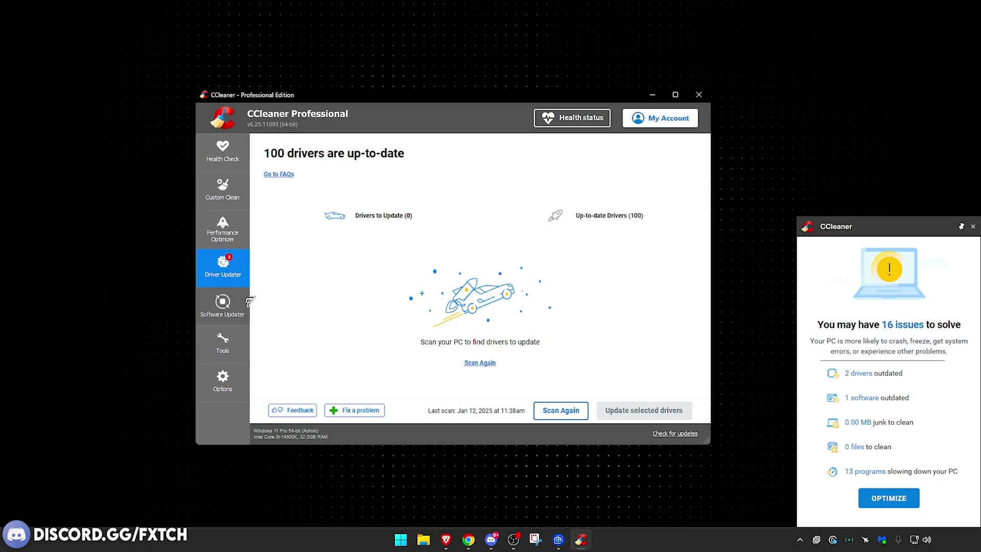
Review the Registry and Uninstall tools, then return through Custom Clean to the Health Check page
left_click(223, 344)
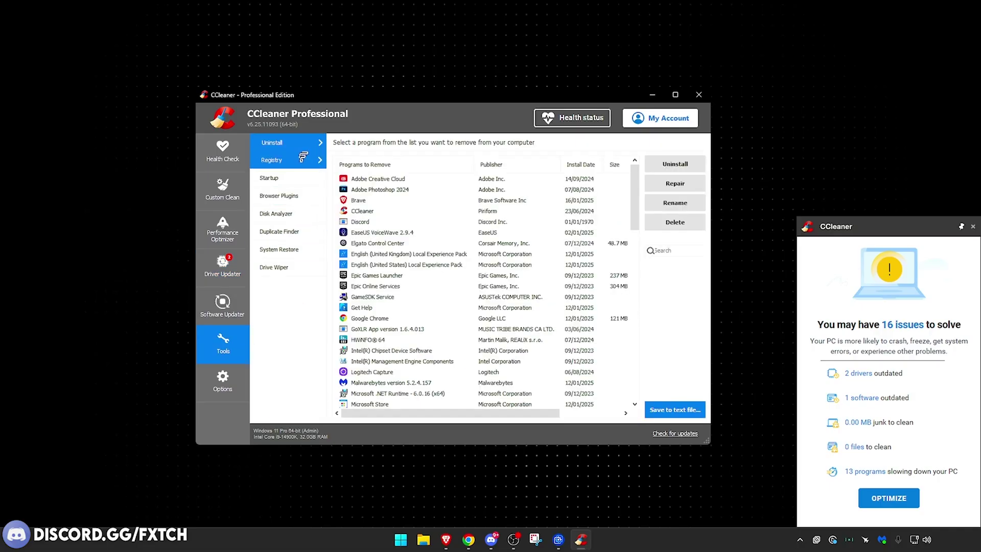
left_click(278, 160)
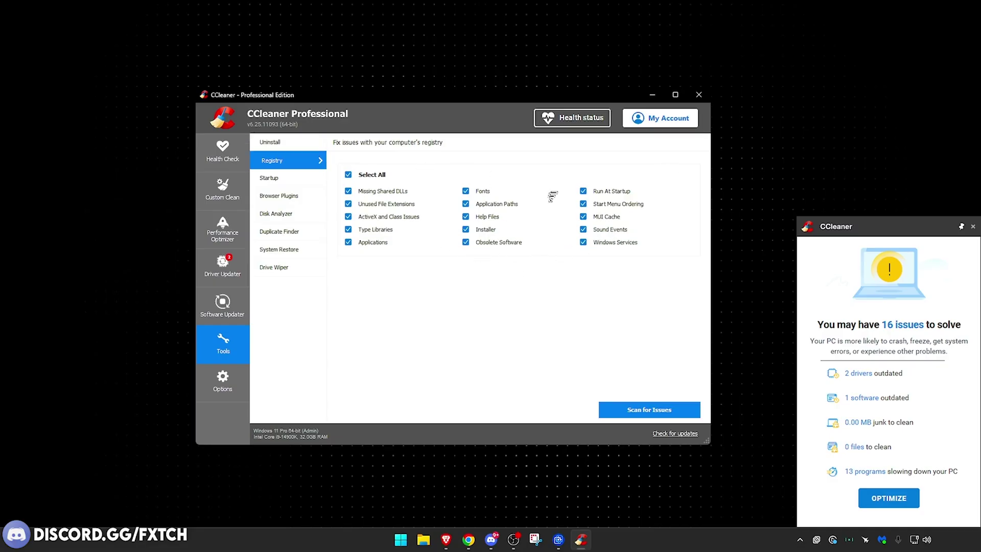
left_click(285, 144)
scroll(420, 339, "down", 12)
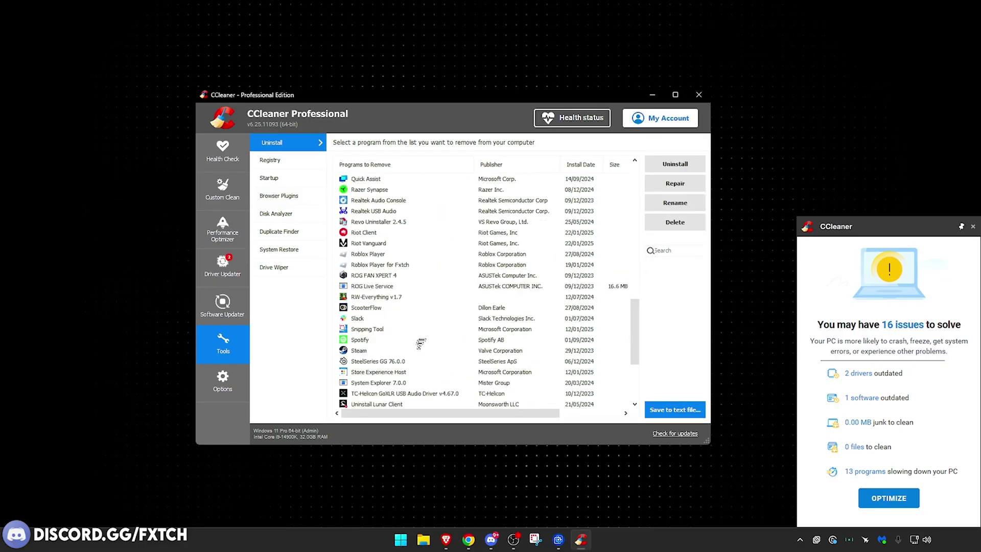
left_click(223, 189)
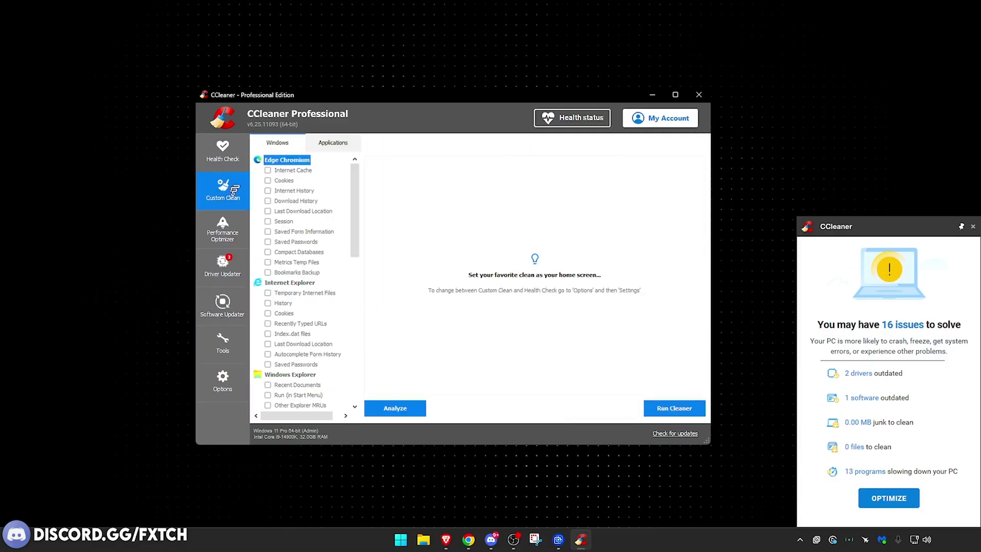
left_click(223, 151)
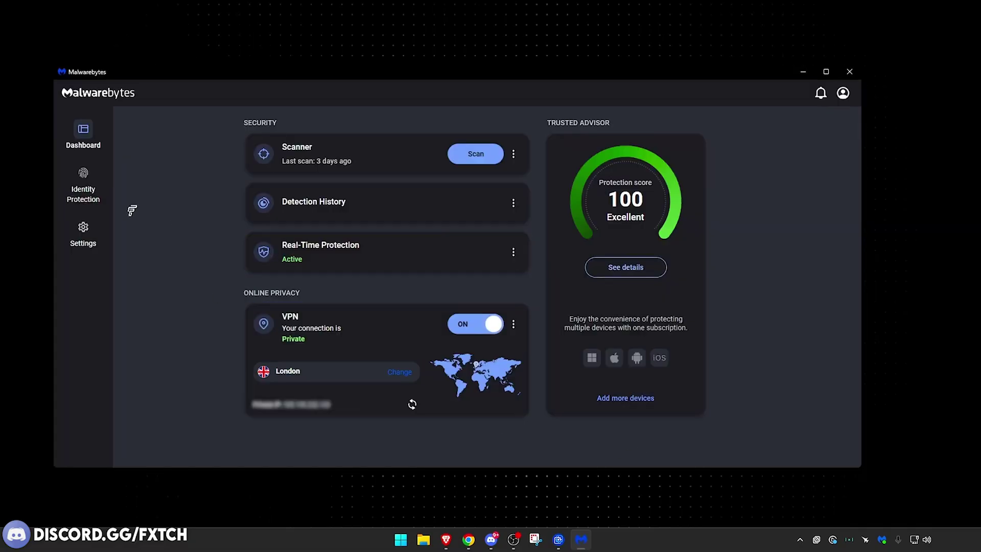